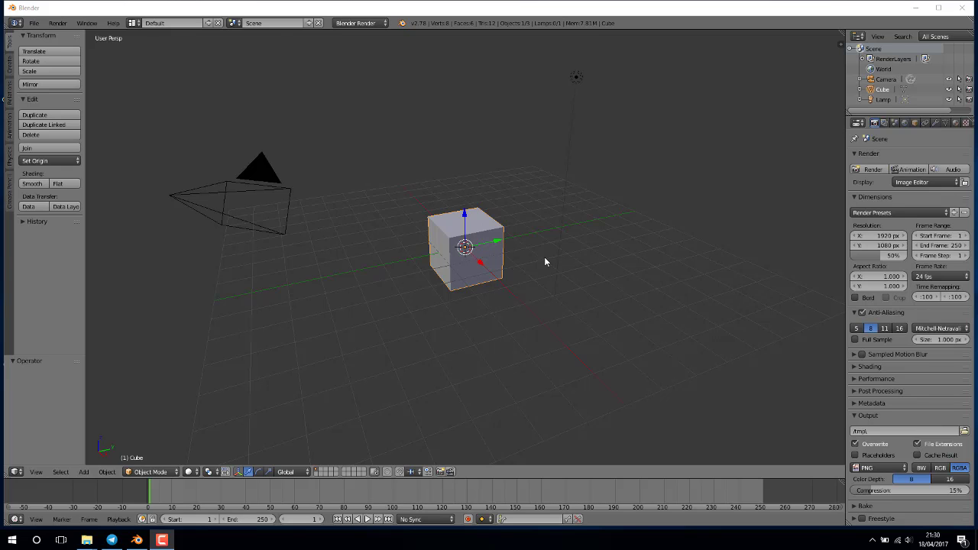
Step: Orbit around the cube and check back, right-side and front views, ending on the front view
{"action": "mouse_move", "coordinate": [545, 262]}
{"action": "middle_mouse_down"}
{"action": "mouse_move", "coordinate": [538, 275]}
{"action": "mouse_move", "coordinate": [418, 267]}
{"action": "mouse_move", "coordinate": [399, 201]}
{"action": "mouse_move", "coordinate": [513, 177]}
{"action": "mouse_move", "coordinate": [557, 267]}
{"action": "mouse_move", "coordinate": [487, 291]}
{"action": "mouse_move", "coordinate": [431, 257]}
{"action": "mouse_move", "coordinate": [463, 221]}
{"action": "mouse_move", "coordinate": [584, 266]}
{"action": "mouse_move", "coordinate": [553, 289]}
{"action": "mouse_move", "coordinate": [511, 280]}
{"action": "middle_mouse_up"}
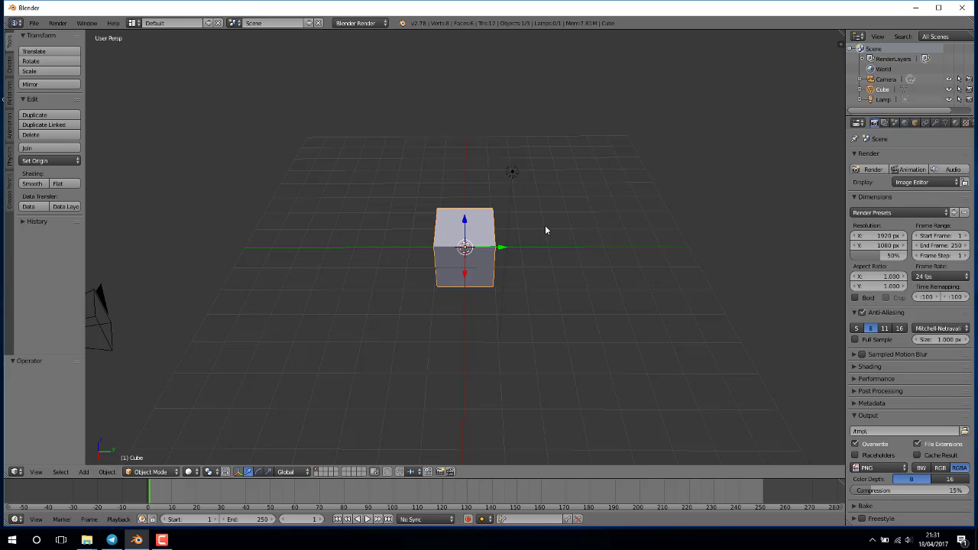
{"action": "mouse_move", "coordinate": [542, 231]}
{"action": "middle_mouse_down"}
{"action": "mouse_move", "coordinate": [429, 204]}
{"action": "mouse_move", "coordinate": [423, 166]}
{"action": "mouse_move", "coordinate": [496, 142]}
{"action": "mouse_move", "coordinate": [491, 217]}
{"action": "mouse_move", "coordinate": [502, 225]}
{"action": "mouse_move", "coordinate": [448, 225]}
{"action": "mouse_move", "coordinate": [438, 219]}
{"action": "mouse_move", "coordinate": [478, 214]}
{"action": "mouse_move", "coordinate": [446, 210]}
{"action": "middle_mouse_up"}
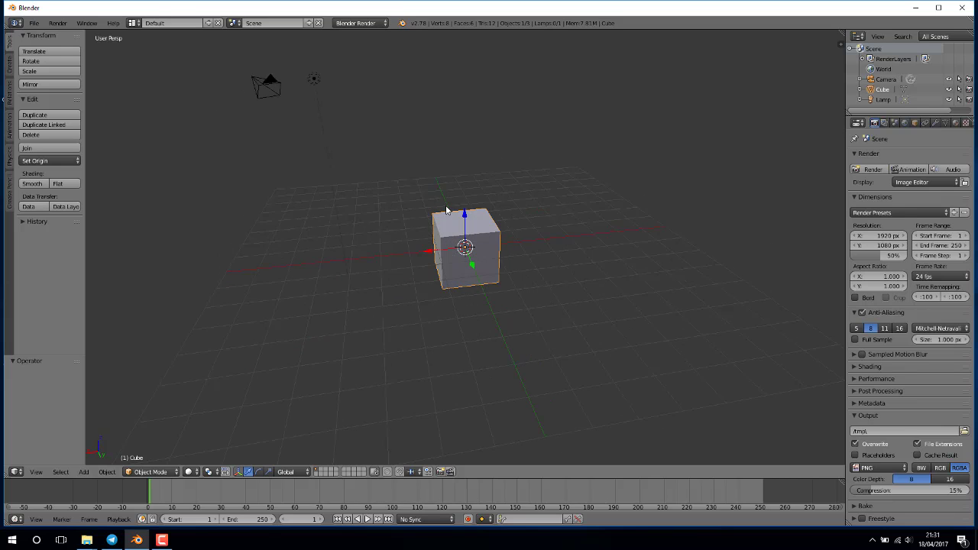
{"action": "key", "text": "ctrl+KP_1"}
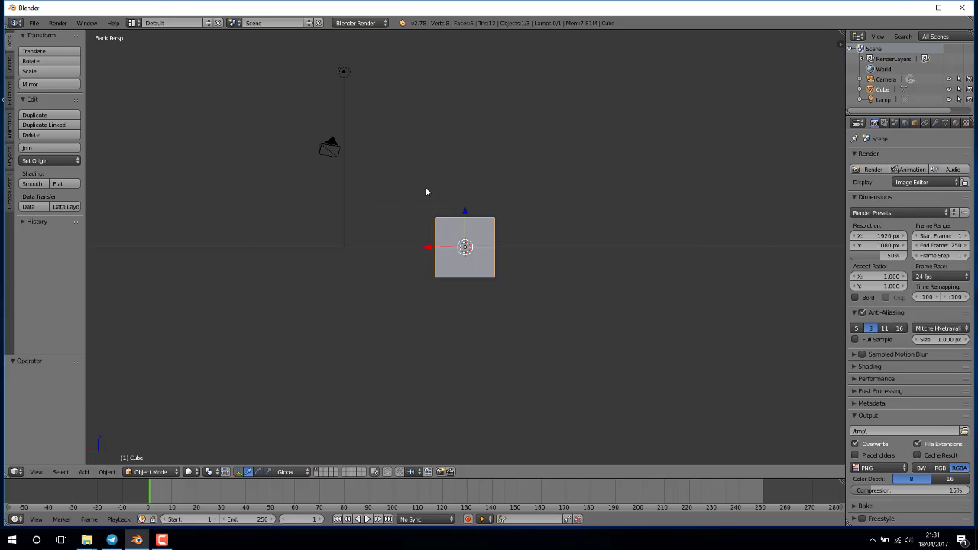
{"action": "mouse_move", "coordinate": [424, 181]}
{"action": "middle_mouse_down"}
{"action": "mouse_move", "coordinate": [502, 199]}
{"action": "mouse_move", "coordinate": [534, 175]}
{"action": "mouse_move", "coordinate": [513, 256]}
{"action": "mouse_move", "coordinate": [546, 275]}
{"action": "mouse_move", "coordinate": [604, 284]}
{"action": "mouse_move", "coordinate": [644, 212]}
{"action": "middle_mouse_up"}
{"action": "key", "text": "KP_3"}
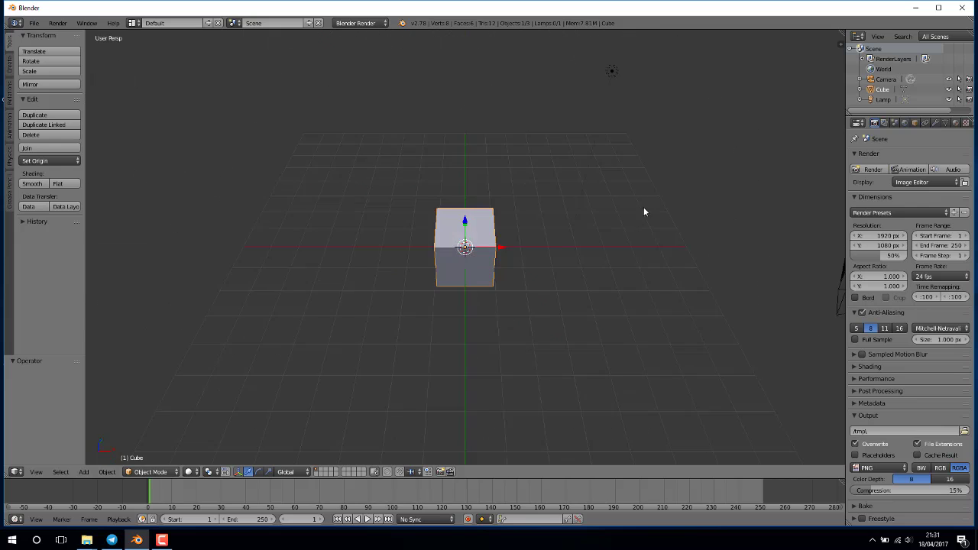
{"action": "key", "text": "KP_1"}
{"action": "mouse_move", "coordinate": [654, 160]}
{"action": "middle_mouse_down"}
{"action": "mouse_move", "coordinate": [540, 261]}
{"action": "mouse_move", "coordinate": [514, 236]}
{"action": "mouse_move", "coordinate": [581, 139]}
{"action": "mouse_move", "coordinate": [558, 84]}
{"action": "mouse_move", "coordinate": [557, 48]}
{"action": "mouse_move", "coordinate": [533, 223]}
{"action": "mouse_move", "coordinate": [548, 194]}
{"action": "mouse_move", "coordinate": [634, 187]}
{"action": "mouse_move", "coordinate": [545, 216]}
{"action": "mouse_move", "coordinate": [637, 195]}
{"action": "middle_mouse_up"}
{"action": "key", "text": "KP_1"}
{"action": "key", "text": "KP_3"}
{"action": "key", "text": "KP_1"}
{"action": "key", "text": "KP_1"}
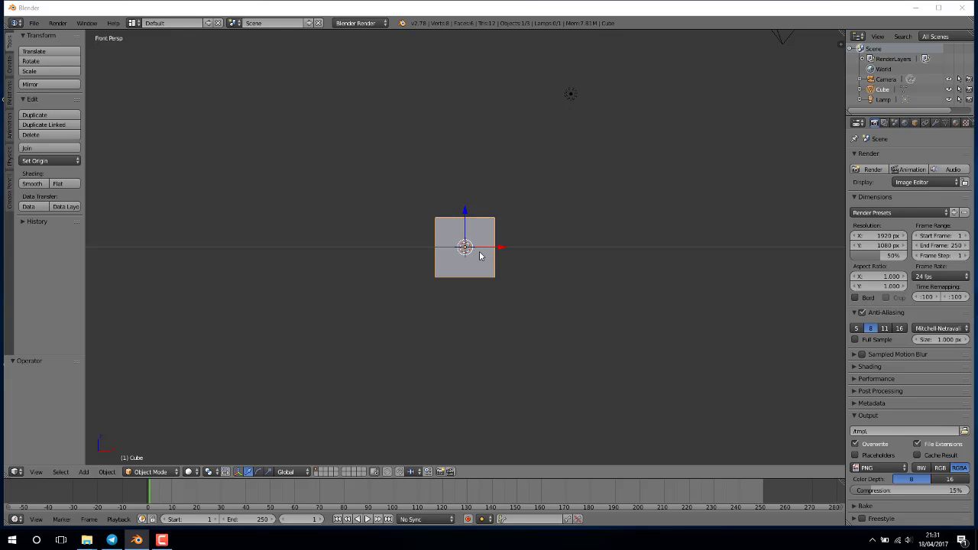
Step: Place the 3D cursor below-right of the cube, switch to Front Ortho, and hide the tool shelf
{"action": "left_click", "coordinate": [517, 276]}
{"action": "key", "text": "KP_5"}
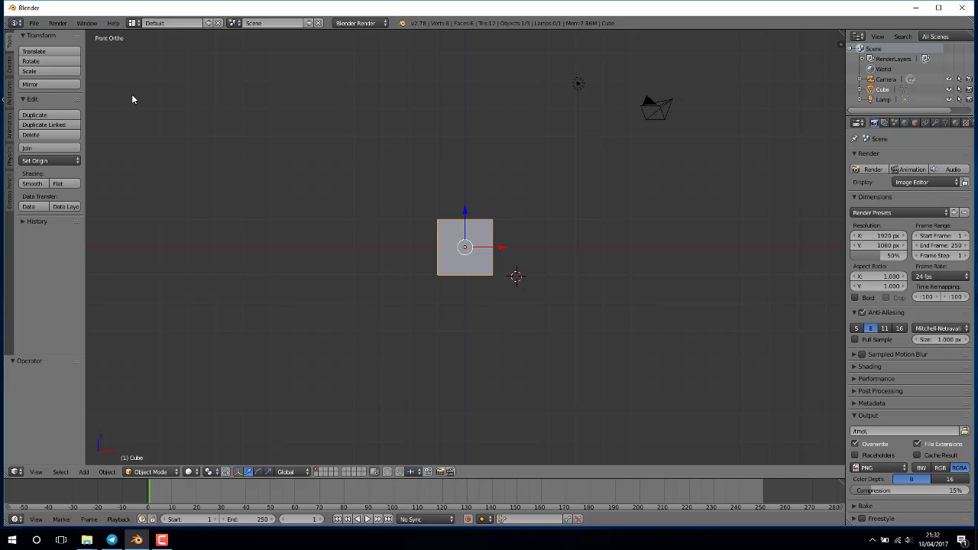
{"action": "key", "text": "t"}
{"action": "key", "text": "t"}
Step: Show the N properties panel with the cube's transform values, then bring up the Create tab's primitive list
{"action": "key", "text": "n"}
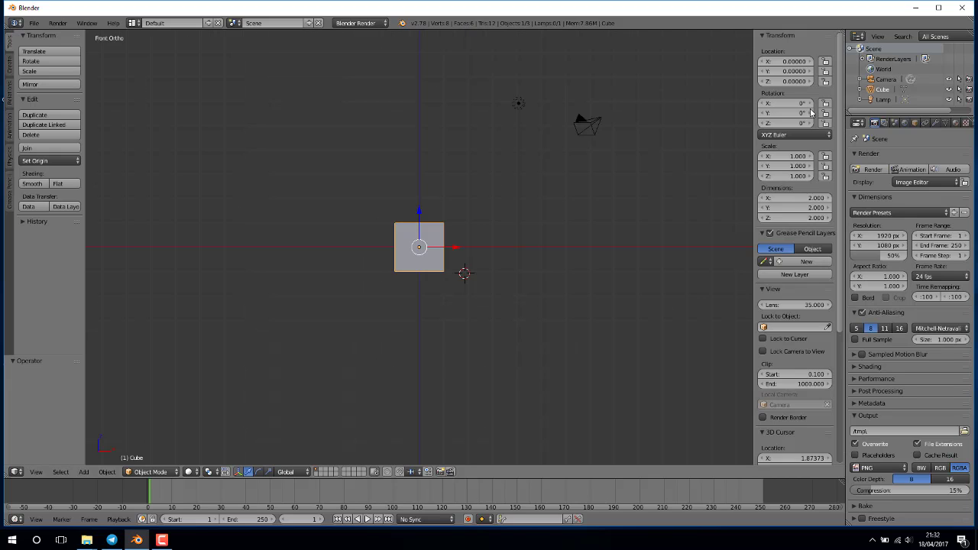
{"action": "scroll", "coordinate": [801, 138], "scroll_direction": "down", "scroll_amount": 1}
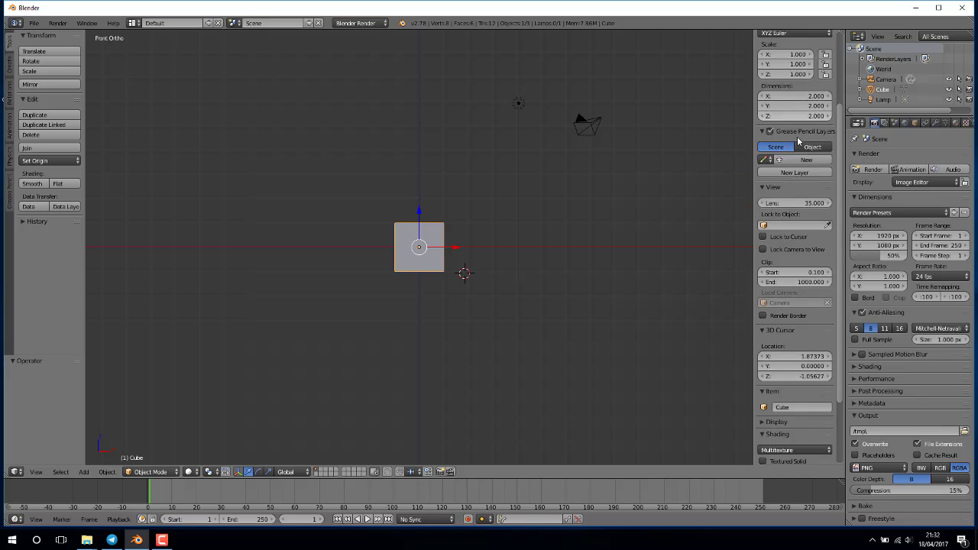
{"action": "scroll", "coordinate": [799, 140], "scroll_direction": "down", "scroll_amount": 1}
{"action": "scroll", "coordinate": [799, 142], "scroll_direction": "down", "scroll_amount": 1}
{"action": "scroll", "coordinate": [798, 144], "scroll_direction": "down", "scroll_amount": 1}
{"action": "scroll", "coordinate": [797, 145], "scroll_direction": "up", "scroll_amount": 4}
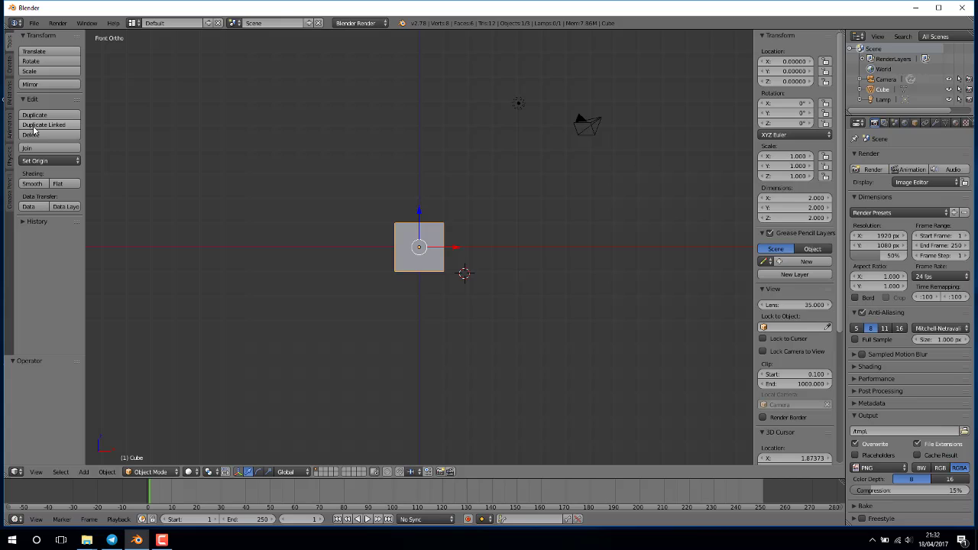
{"action": "left_click", "coordinate": [11, 66]}
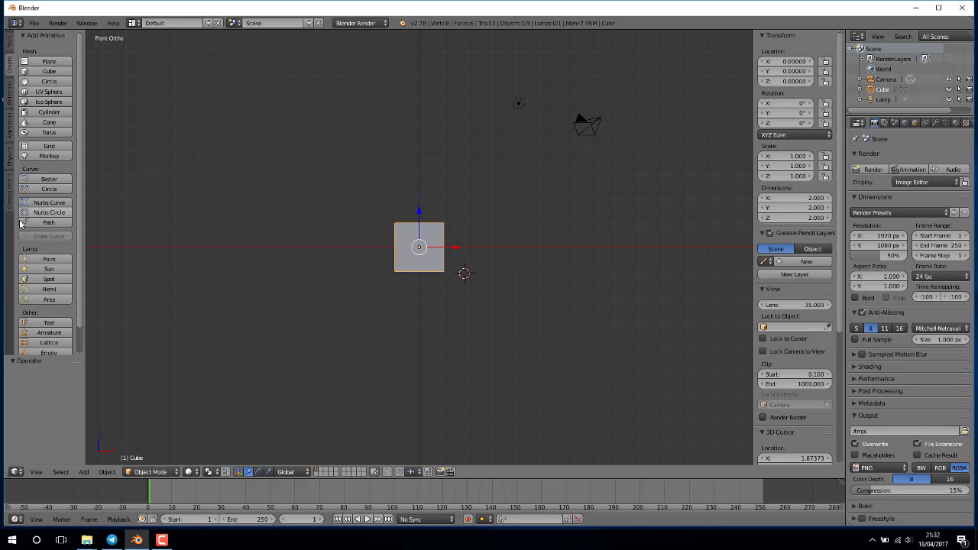
Step: Set the 3D cursor just above-left of the cube and add a torus there
{"action": "left_click", "coordinate": [156, 171]}
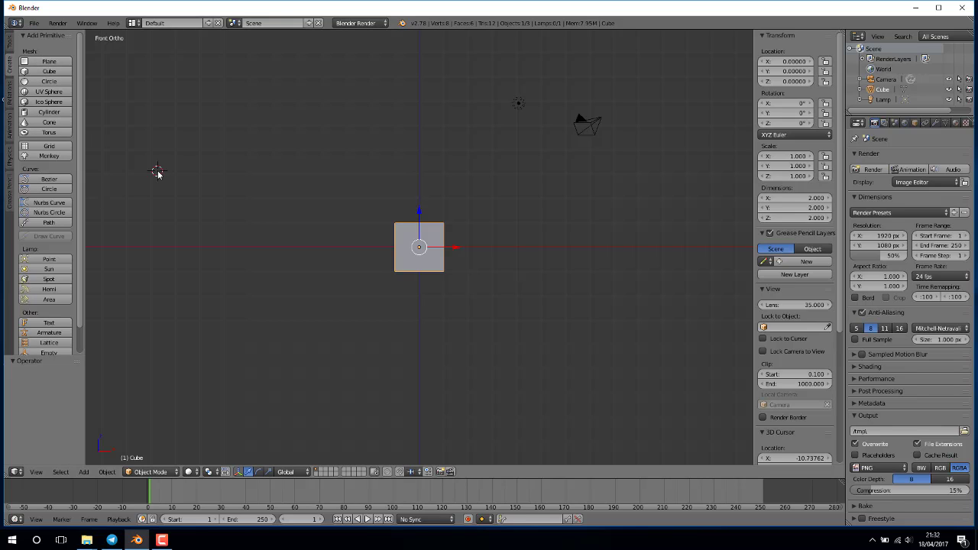
{"action": "key", "text": "shift+a"}
{"action": "key", "text": "Escape"}
{"action": "left_click", "coordinate": [340, 199]}
{"action": "left_click", "coordinate": [49, 132]}
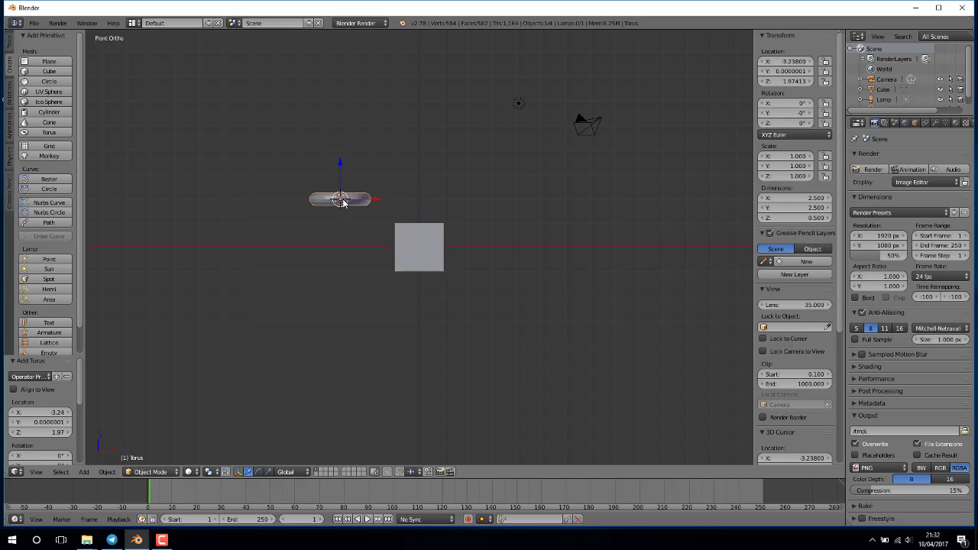
Step: Widen the tool shelf to review the torus's 48 major / 12 minor segments, then enter edit mode
{"action": "middle_click_drag", "start_coordinate": [341, 201], "coordinate": [343, 203]}
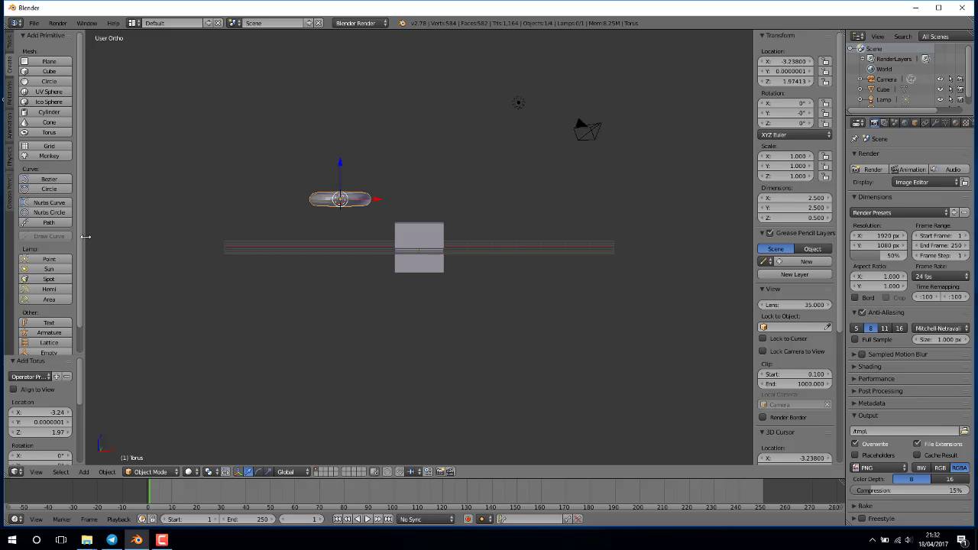
{"action": "left_click_drag", "start_coordinate": [85, 237], "coordinate": [122, 236]}
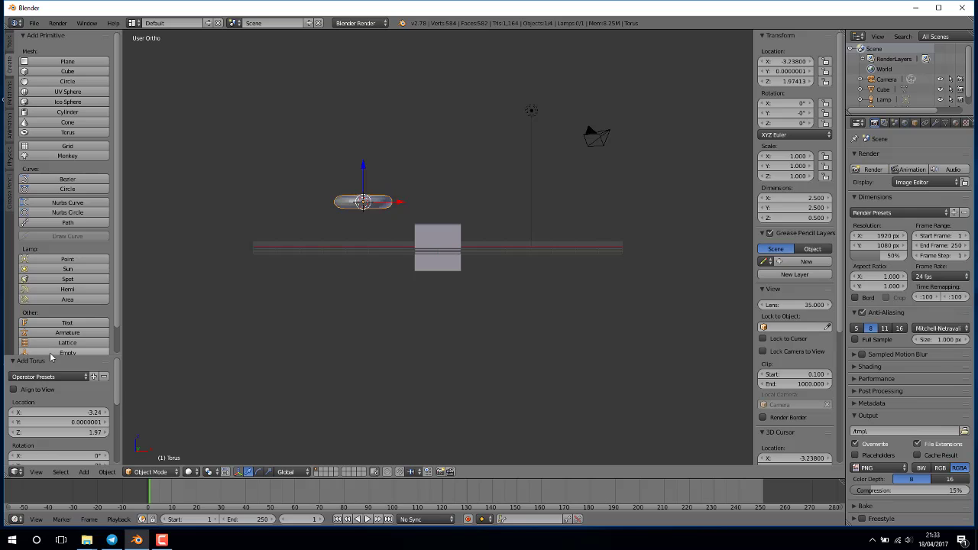
{"action": "left_click_drag", "start_coordinate": [51, 356], "coordinate": [50, 235]}
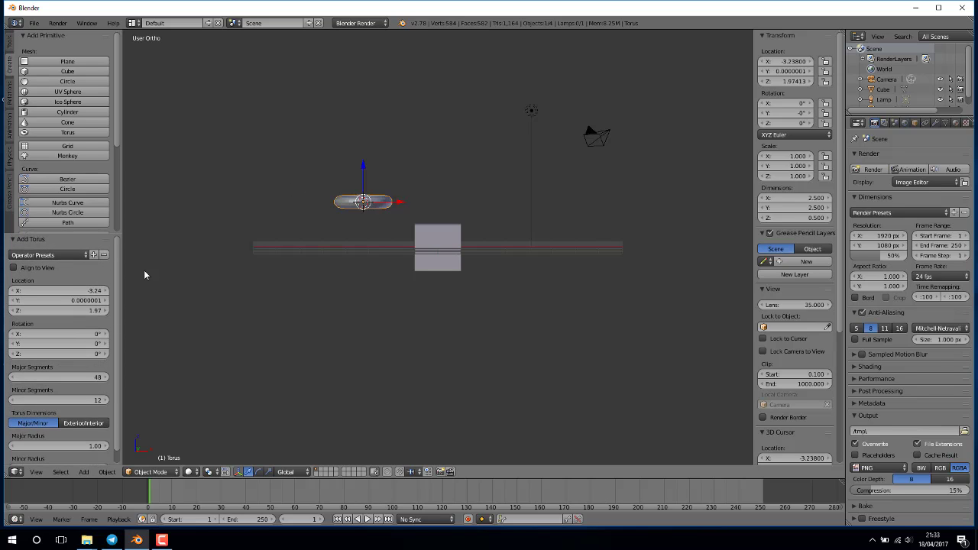
{"action": "scroll", "coordinate": [73, 276], "scroll_direction": "down", "scroll_amount": 1}
{"action": "scroll", "coordinate": [74, 281], "scroll_direction": "up", "scroll_amount": 1}
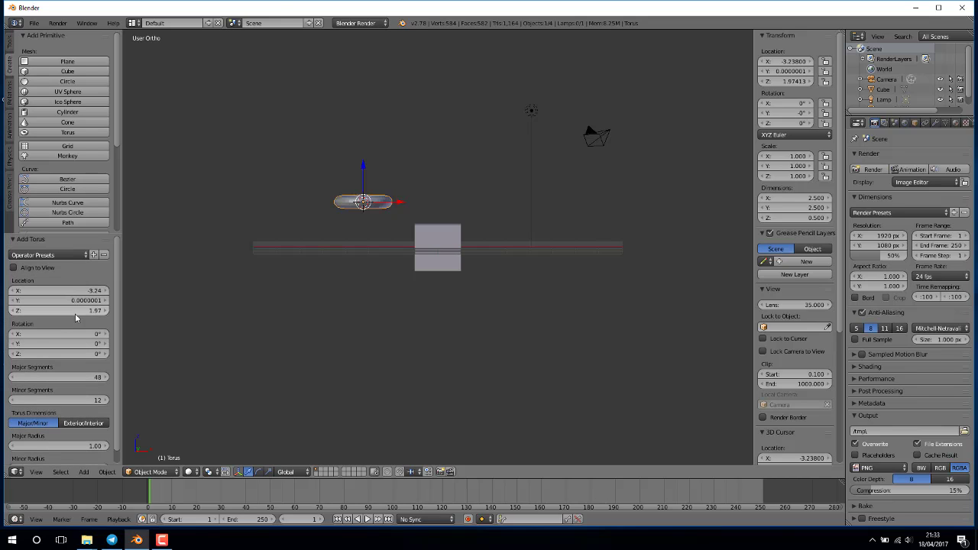
{"action": "scroll", "coordinate": [74, 313], "scroll_direction": "down", "scroll_amount": 1}
{"action": "middle_click_drag", "start_coordinate": [352, 209], "coordinate": [372, 205]}
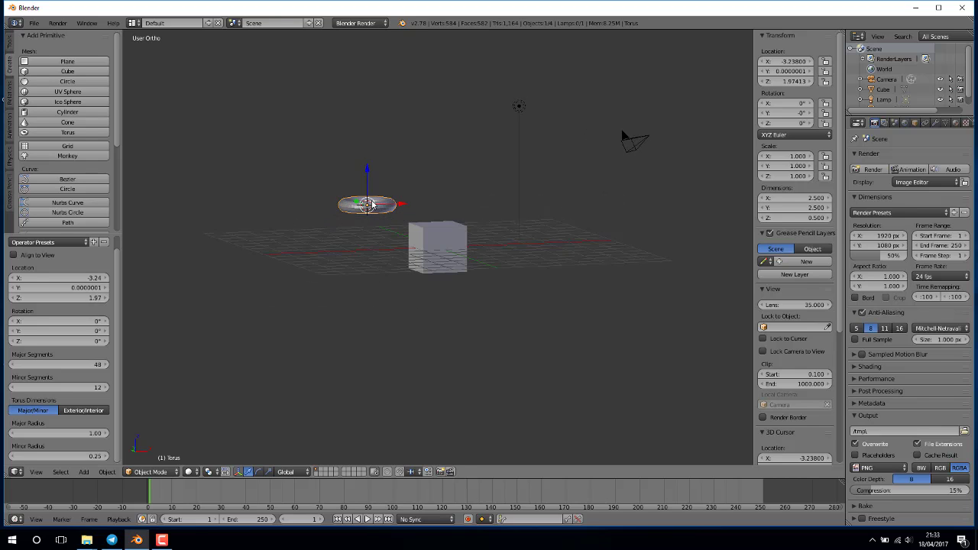
{"action": "key", "text": "Tab"}
{"action": "key", "text": "Tab"}
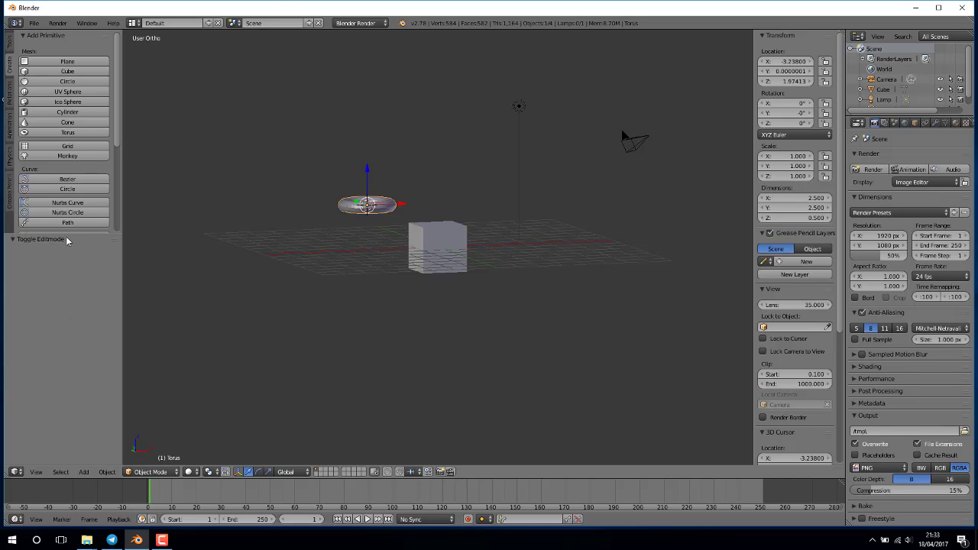
Step: Browse past the lamp types and add a Suzanne monkey head at the 3D cursor, viewing the grid edge-on
{"action": "mouse_move", "coordinate": [67, 232]}
{"action": "left_mouse_down"}
{"action": "mouse_move", "coordinate": [84, 368]}
{"action": "mouse_move", "coordinate": [72, 291]}
{"action": "left_mouse_up"}
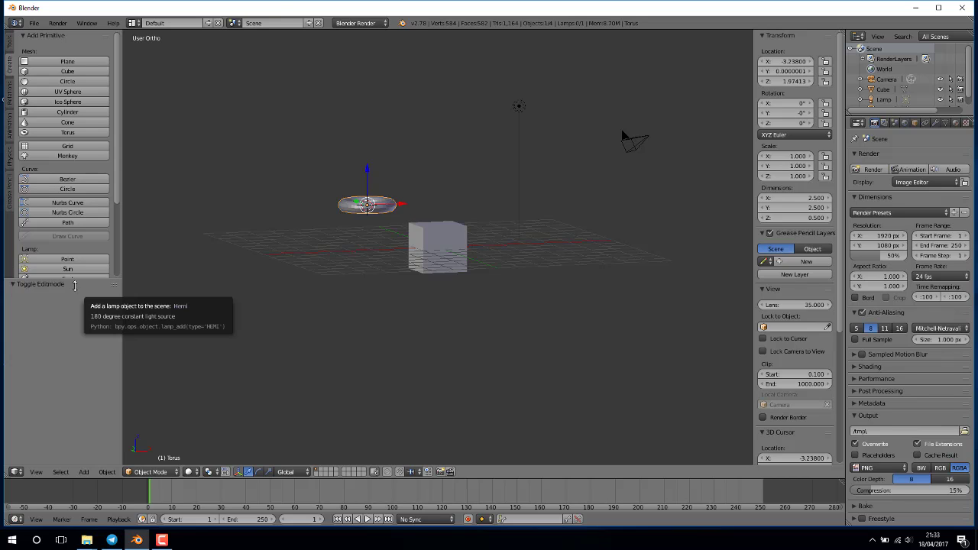
{"action": "left_click_drag", "start_coordinate": [73, 289], "coordinate": [73, 306]}
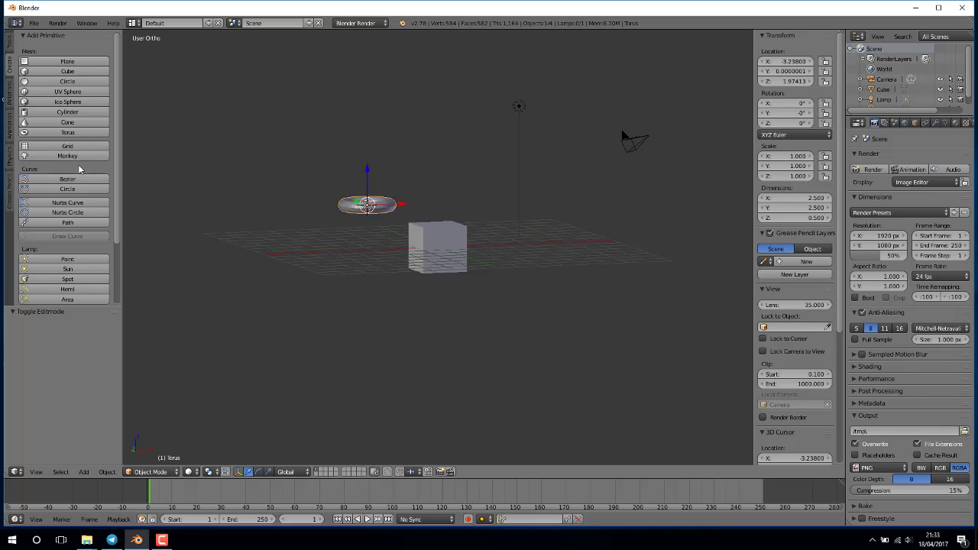
{"action": "scroll", "coordinate": [78, 164], "scroll_direction": "down", "scroll_amount": 5}
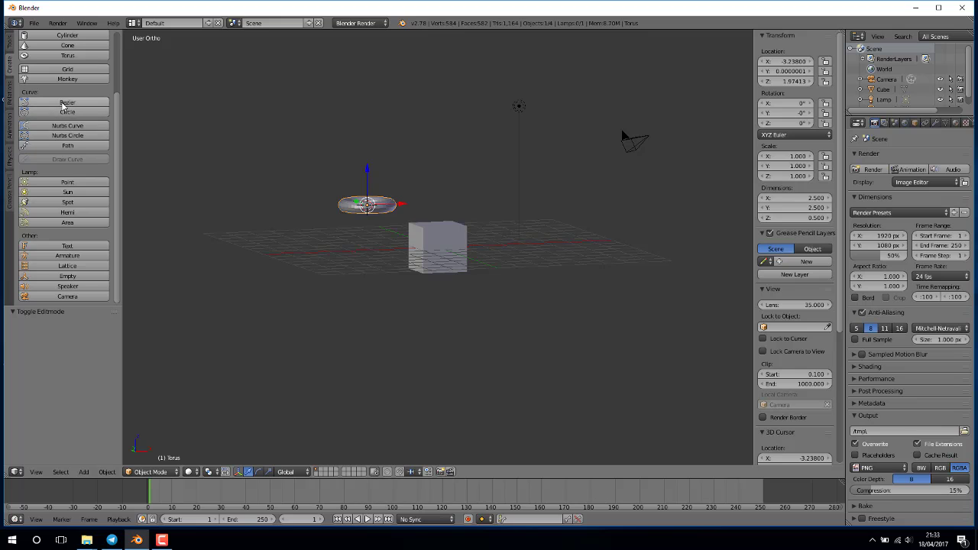
{"action": "scroll", "coordinate": [64, 109], "scroll_direction": "up", "scroll_amount": 2}
{"action": "scroll", "coordinate": [64, 108], "scroll_direction": "up", "scroll_amount": 2}
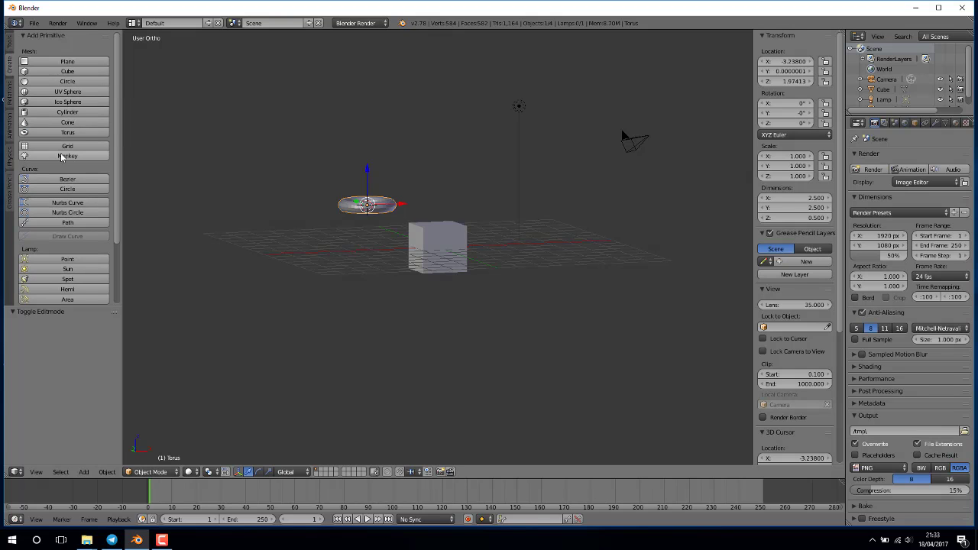
{"action": "left_click", "coordinate": [62, 157]}
{"action": "mouse_move", "coordinate": [392, 213]}
{"action": "middle_mouse_down"}
{"action": "mouse_move", "coordinate": [356, 218]}
{"action": "mouse_move", "coordinate": [437, 208]}
{"action": "middle_mouse_up"}
Step: In the Tools tab, drag Suzanne up-right with the manipulator, cancelling a trial scale and rotation
{"action": "left_click", "coordinate": [10, 94]}
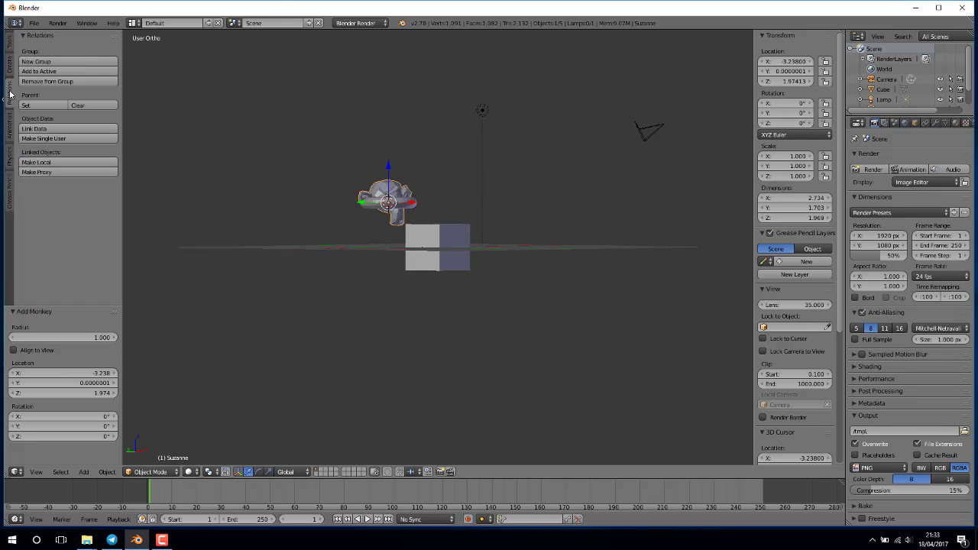
{"action": "left_click", "coordinate": [10, 65]}
{"action": "left_click", "coordinate": [10, 43]}
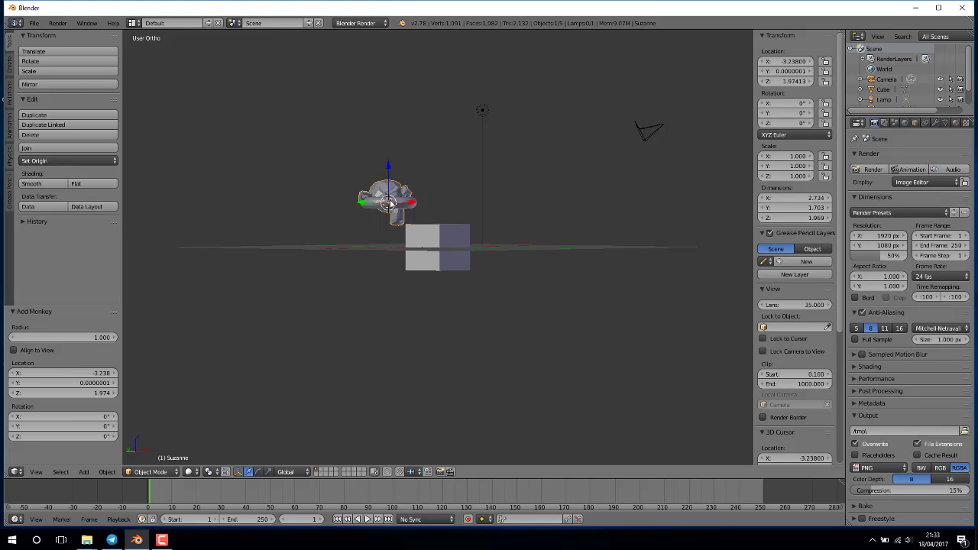
{"action": "left_click_drag", "start_coordinate": [388, 202], "coordinate": [450, 178]}
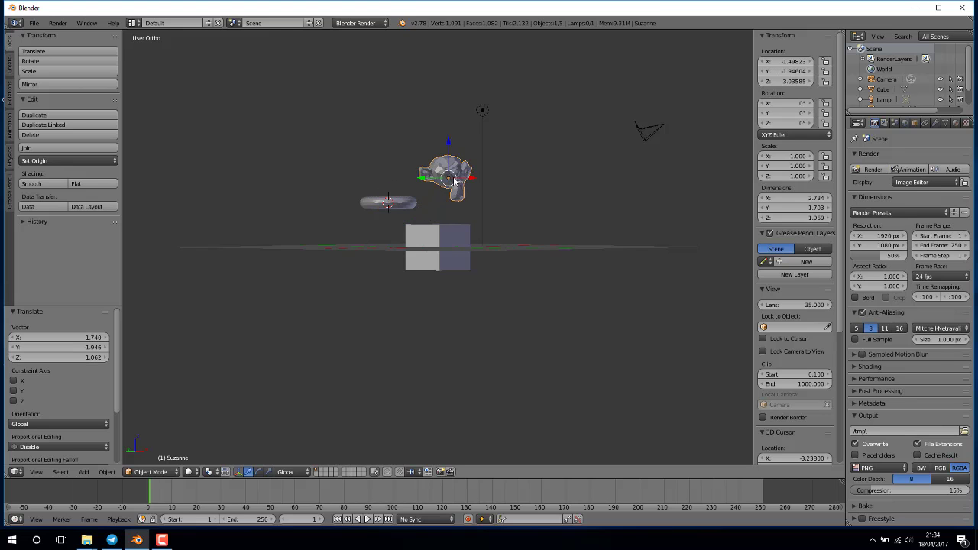
{"action": "key", "text": "s"}
{"action": "key", "text": "r"}
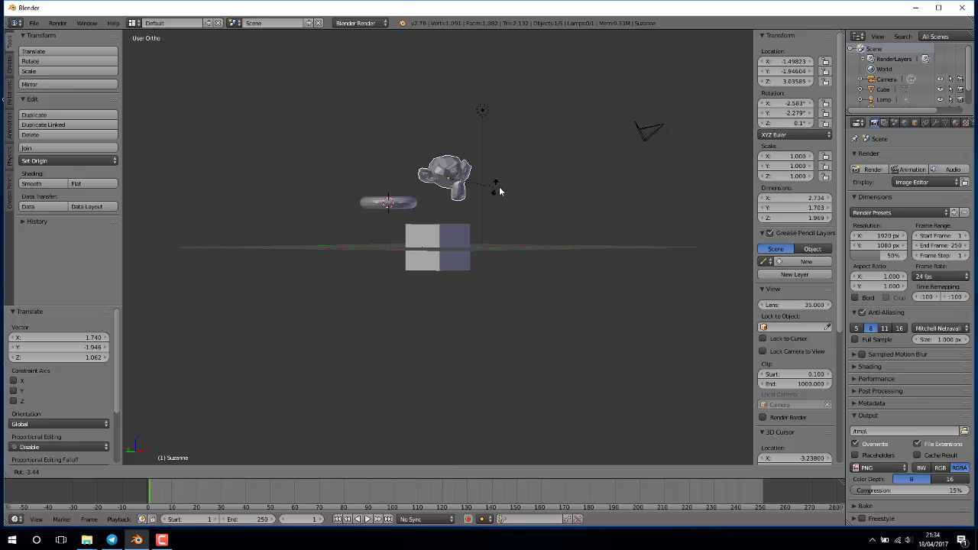
{"action": "key", "text": "Escape"}
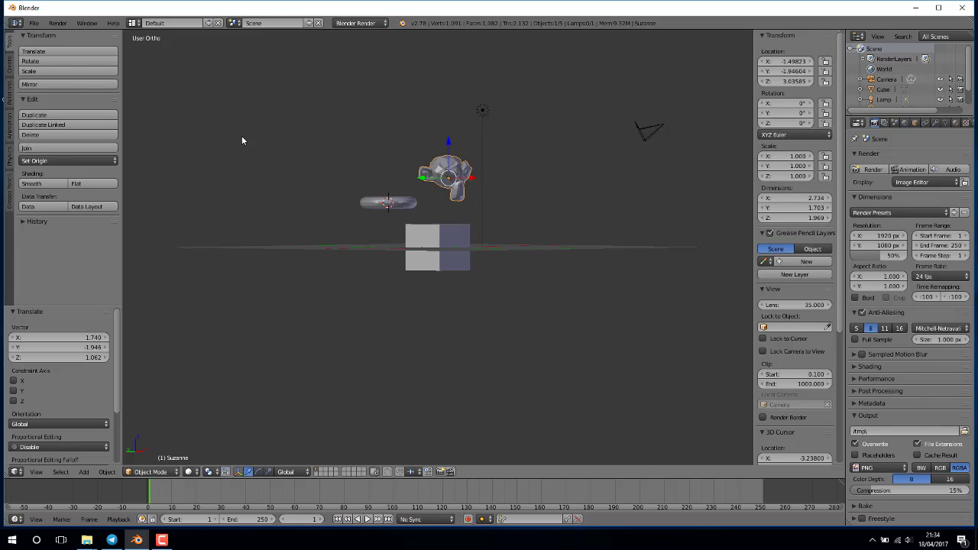
Step: Translate Suzanne to X -2.78, Y -0.51, Z 2.20 over the torus, cancelling trial rotate and scale
{"action": "left_click", "coordinate": [48, 52]}
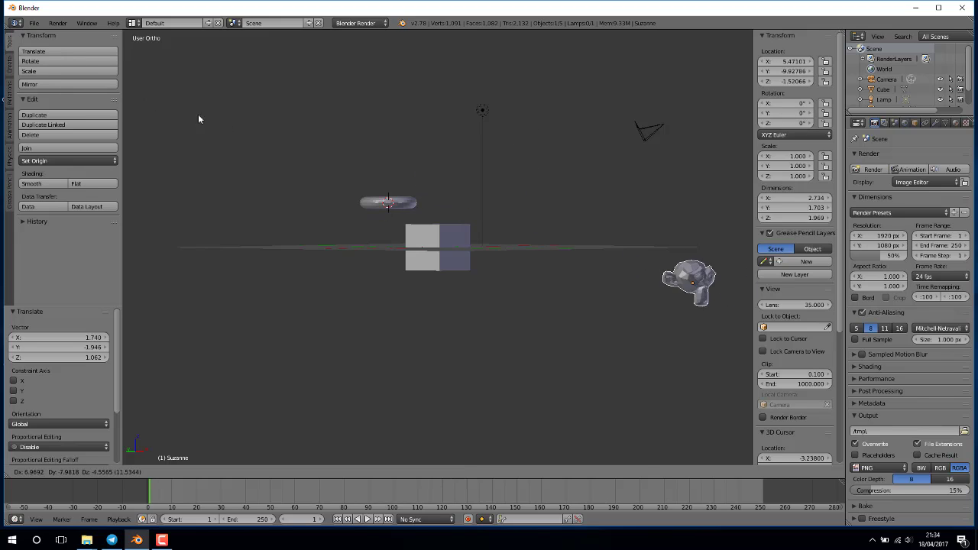
{"action": "left_click", "coordinate": [153, 107]}
{"action": "left_click", "coordinate": [68, 61]}
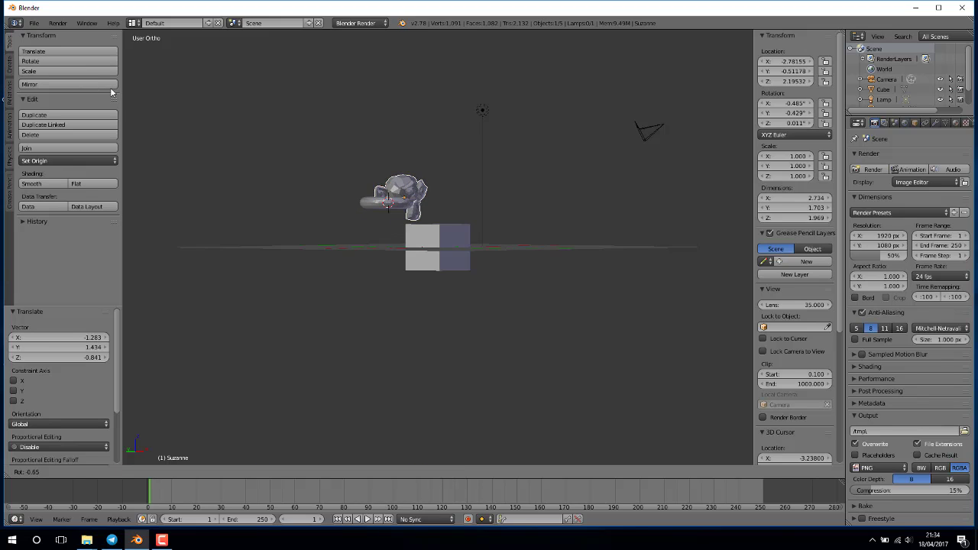
{"action": "key", "text": "Escape"}
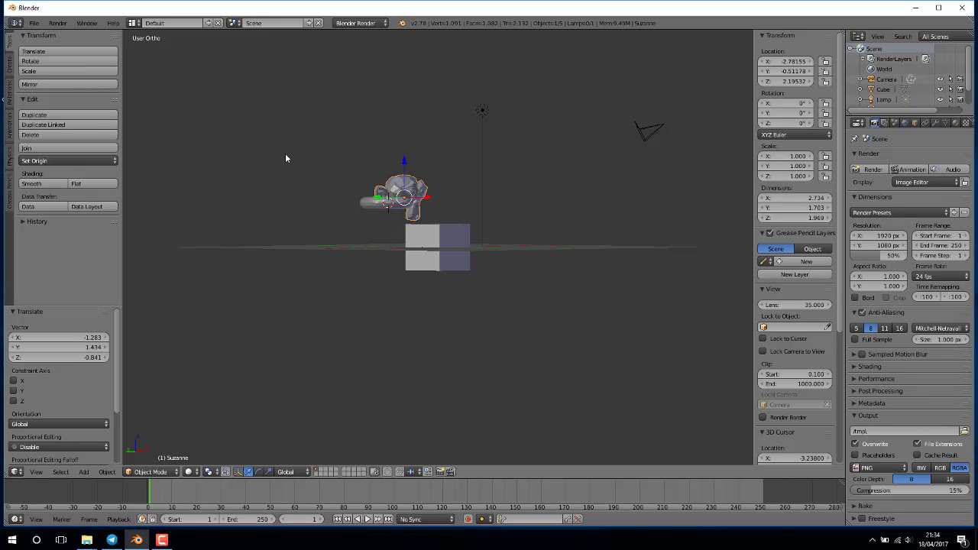
{"action": "left_click", "coordinate": [45, 71]}
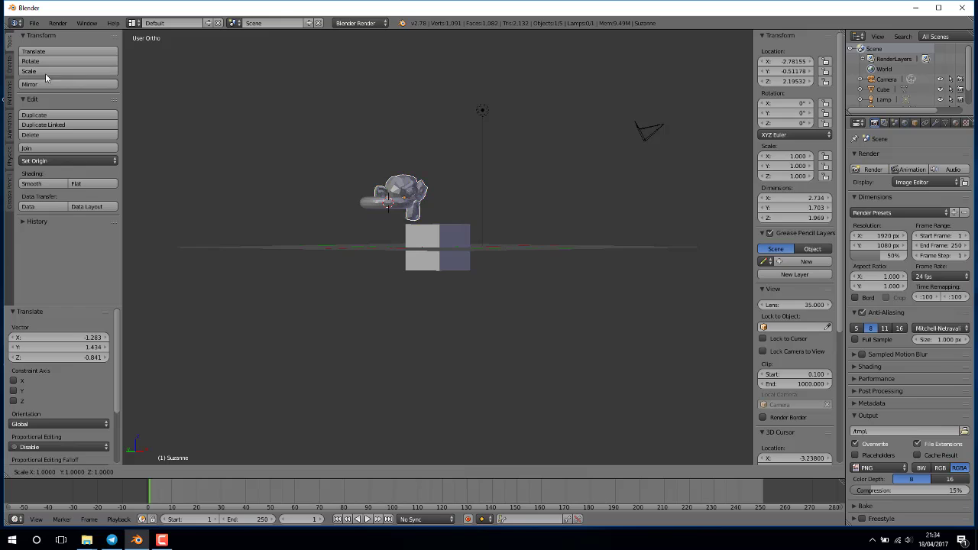
{"action": "key", "text": "Escape"}
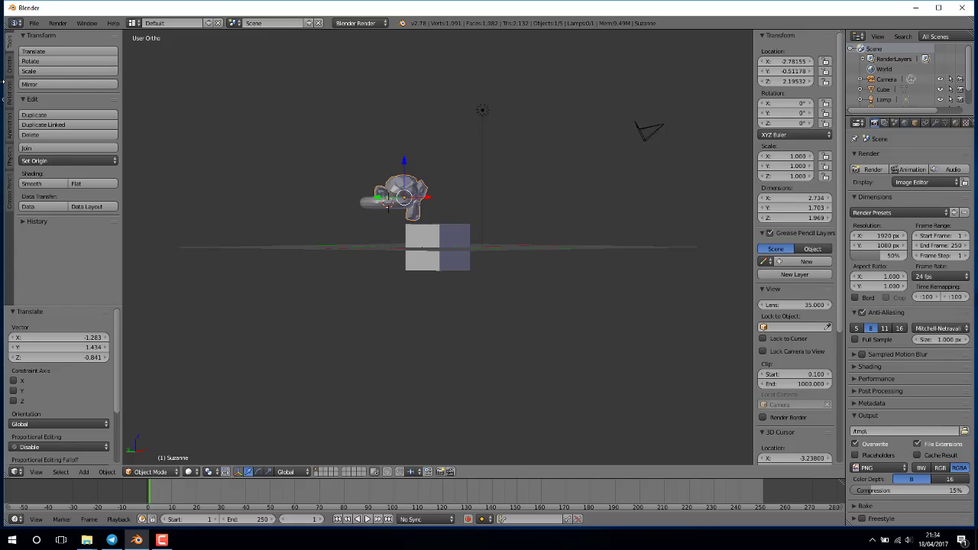
Step: Apply smooth shading to Suzanne, then switch it back to flat
{"action": "left_click", "coordinate": [31, 184]}
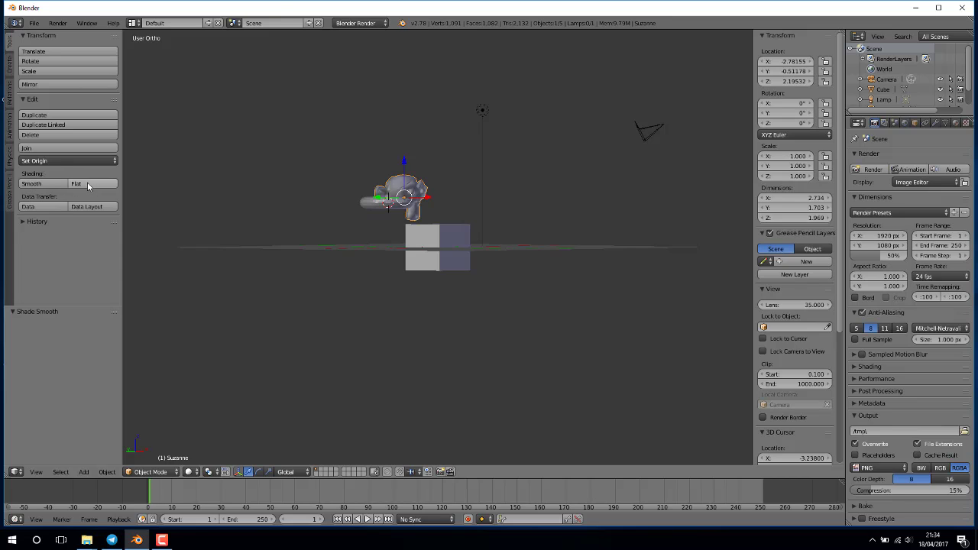
{"action": "left_click", "coordinate": [88, 186]}
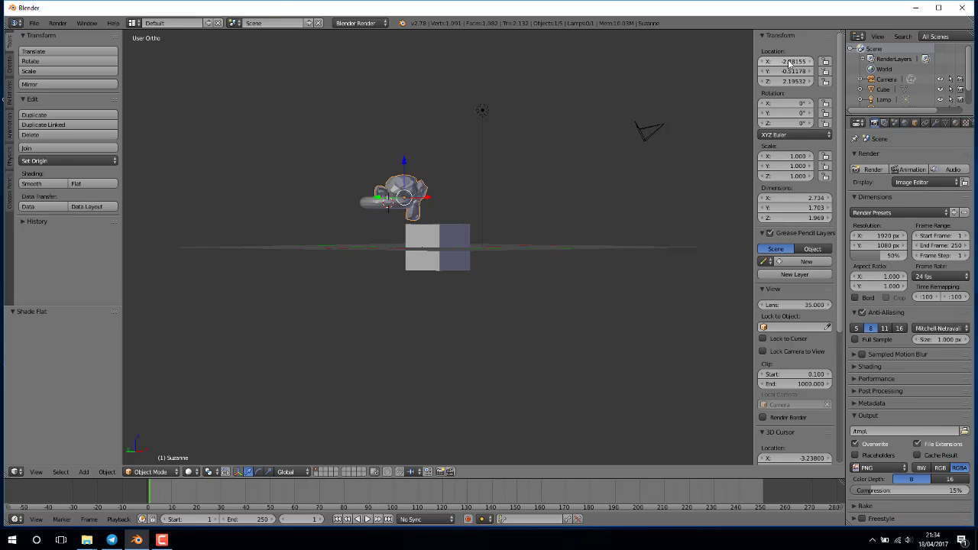
Step: Expand the N panel's Display section showing Outline Selected, Relationship Lines and Grid Floor
{"action": "scroll", "coordinate": [790, 67], "scroll_direction": "down", "scroll_amount": 4}
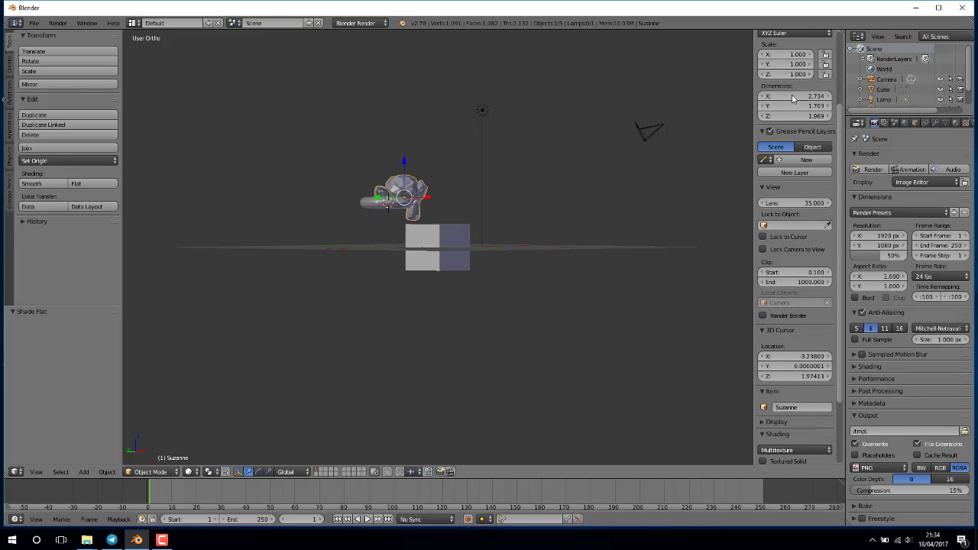
{"action": "scroll", "coordinate": [805, 211], "scroll_direction": "down", "scroll_amount": 1}
{"action": "scroll", "coordinate": [804, 212], "scroll_direction": "down", "scroll_amount": 3}
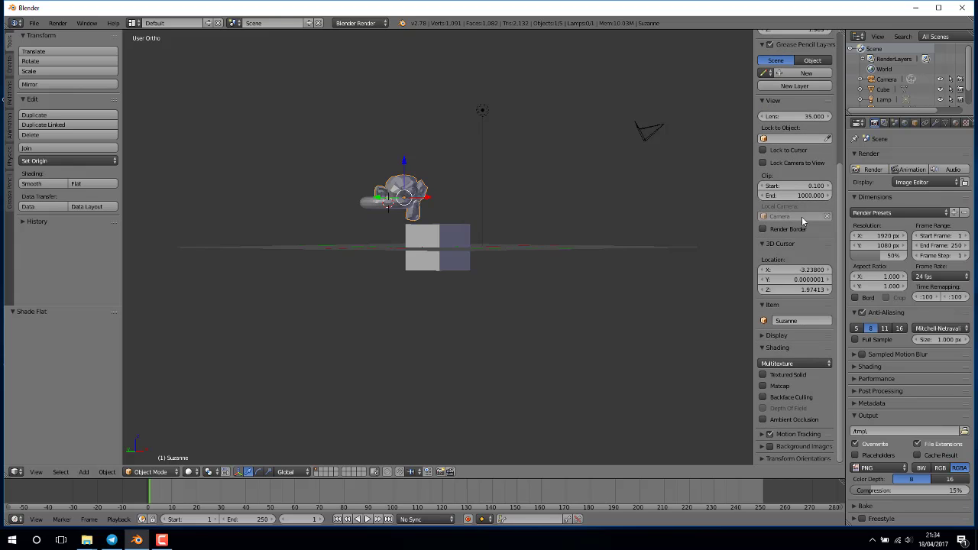
{"action": "left_click", "coordinate": [764, 336]}
{"action": "scroll", "coordinate": [796, 363], "scroll_direction": "down", "scroll_amount": 4}
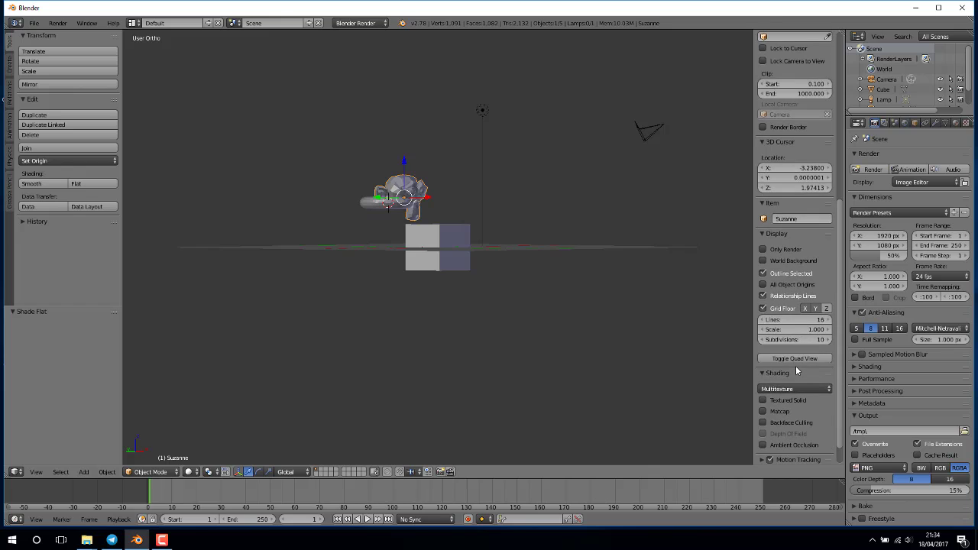
{"action": "scroll", "coordinate": [794, 351], "scroll_direction": "down", "scroll_amount": 1}
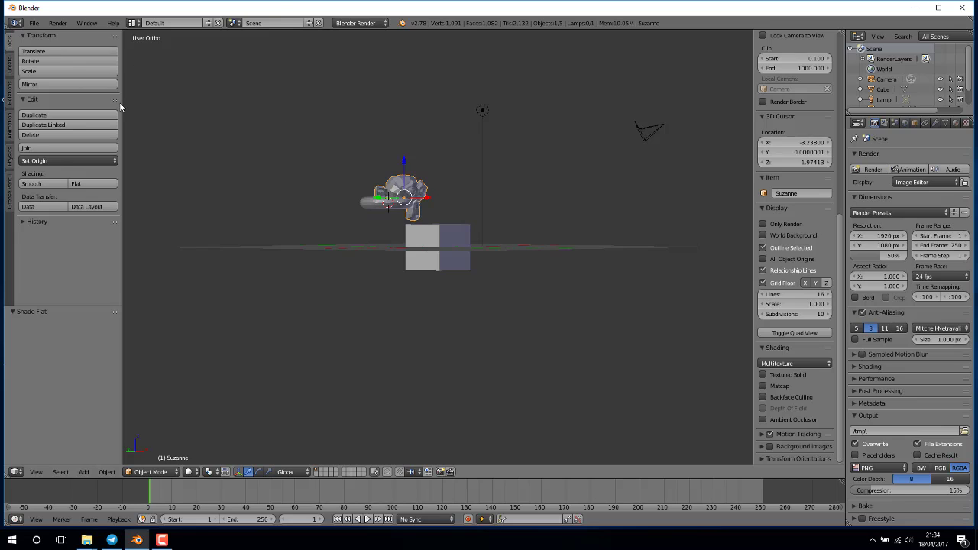
Step: Browse the Relations, Physics and Grease Pencil tabs, then return to the Create primitive list
{"action": "left_click", "coordinate": [10, 88]}
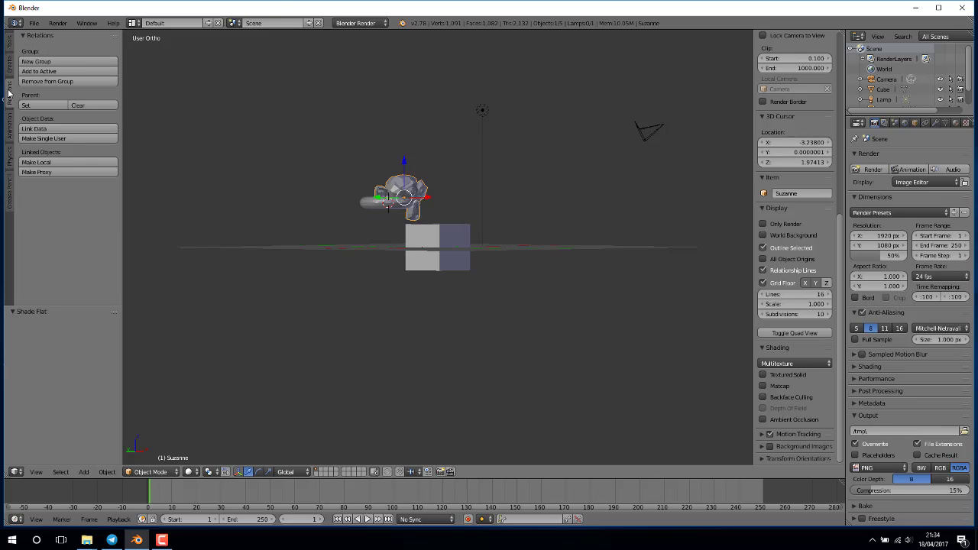
{"action": "left_click", "coordinate": [10, 65]}
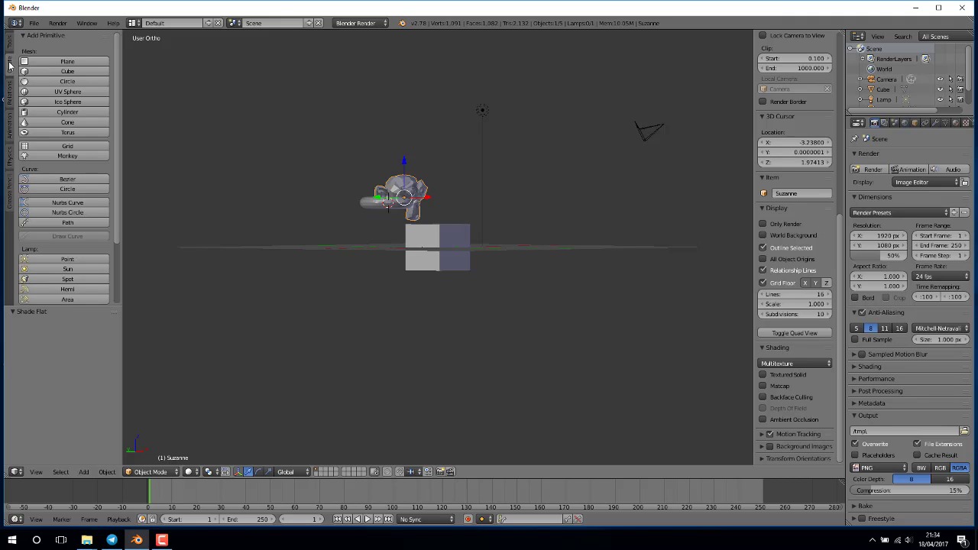
{"action": "scroll", "coordinate": [137, 141], "scroll_direction": "down", "scroll_amount": 1}
{"action": "scroll", "coordinate": [68, 164], "scroll_direction": "down", "scroll_amount": 3}
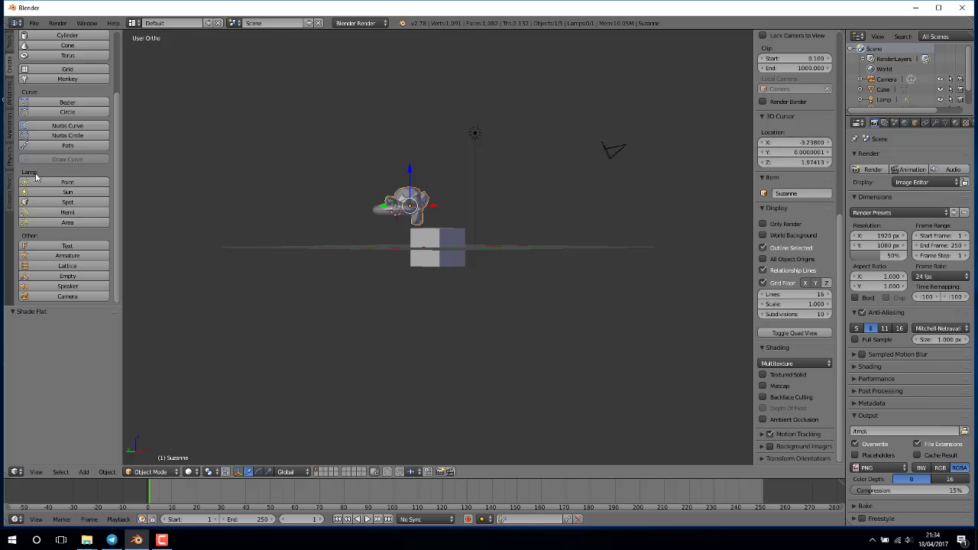
{"action": "left_click", "coordinate": [10, 159]}
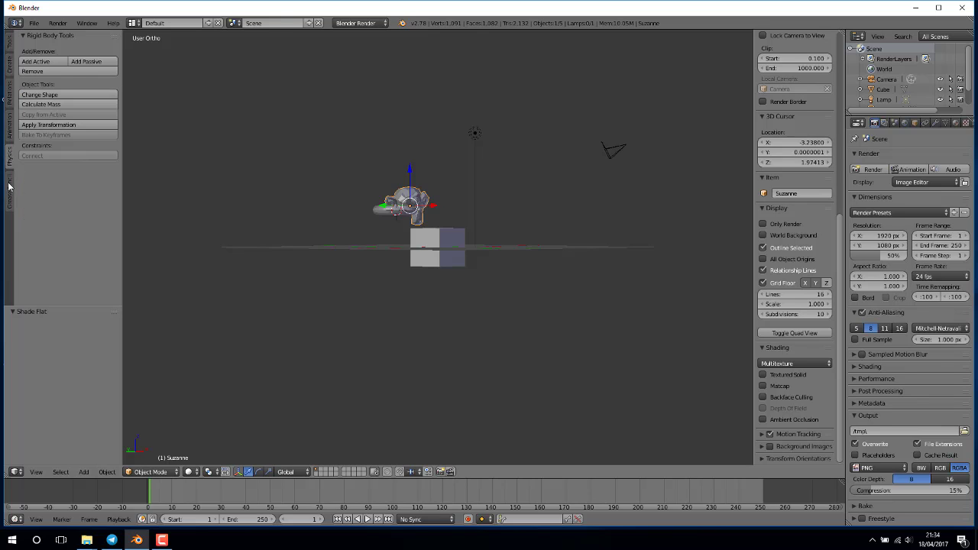
{"action": "left_click", "coordinate": [10, 185]}
{"action": "left_click", "coordinate": [11, 94]}
{"action": "left_click", "coordinate": [9, 55]}
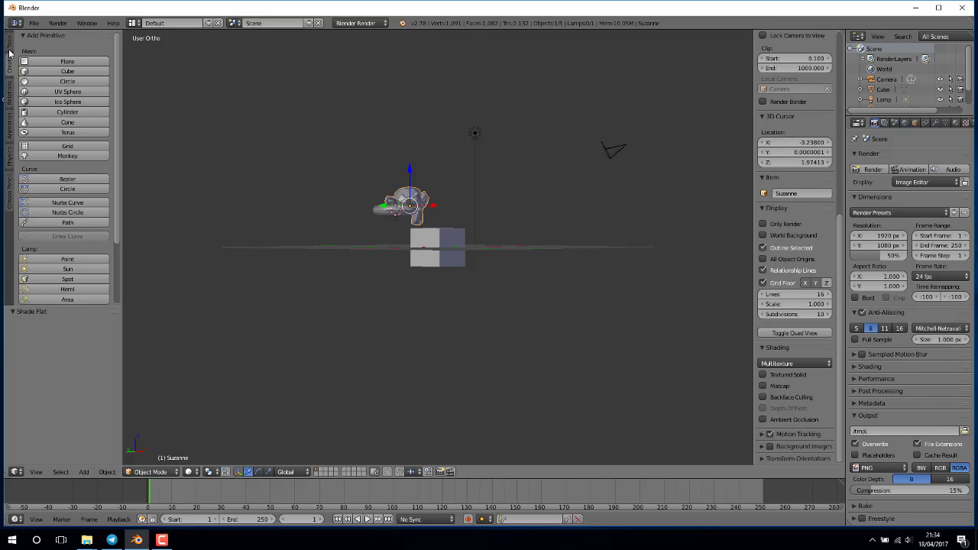
{"action": "scroll", "coordinate": [69, 176], "scroll_direction": "down", "scroll_amount": 2}
{"action": "scroll", "coordinate": [69, 176], "scroll_direction": "down", "scroll_amount": 2}
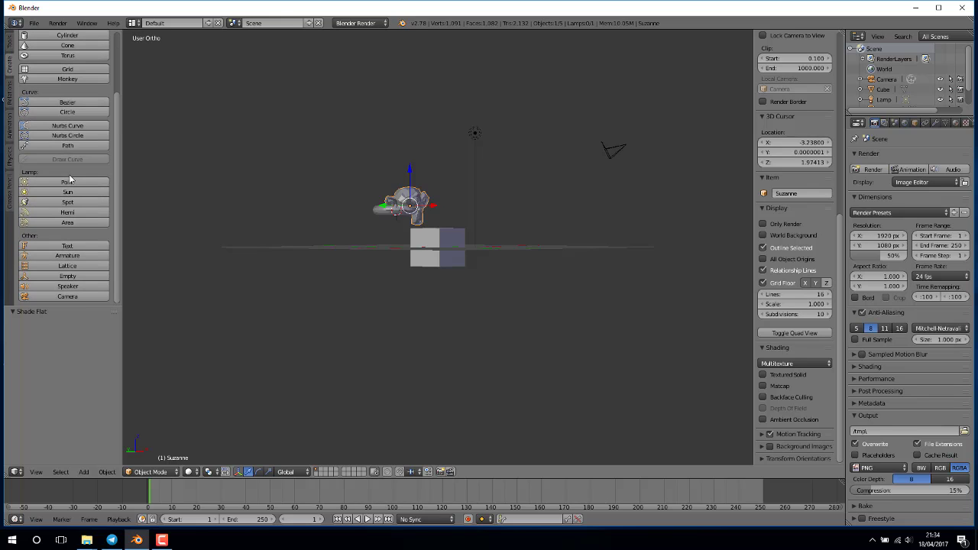
{"action": "scroll", "coordinate": [71, 179], "scroll_direction": "up", "scroll_amount": 4}
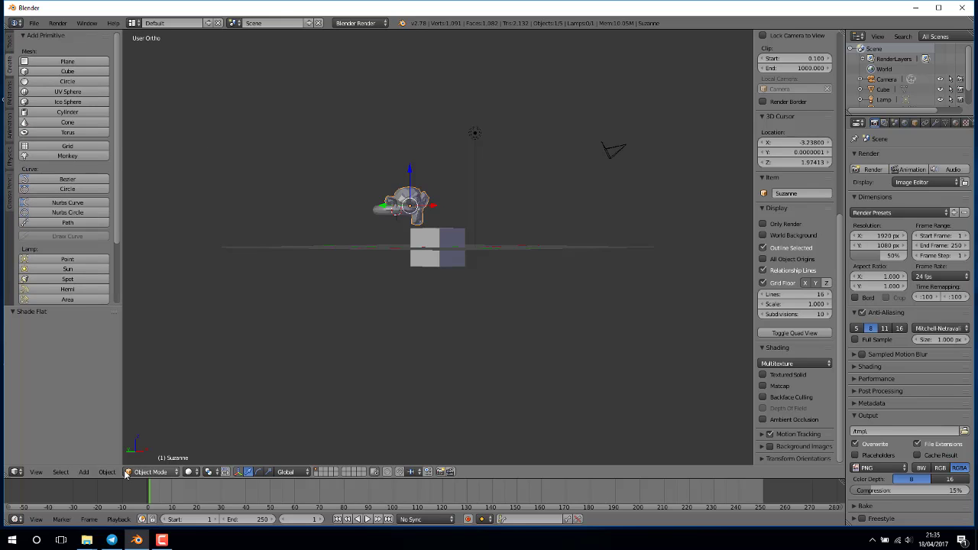
Step: Orbit to an angled view, then look at the scene from the Left and Right views
{"action": "left_click", "coordinate": [36, 472]}
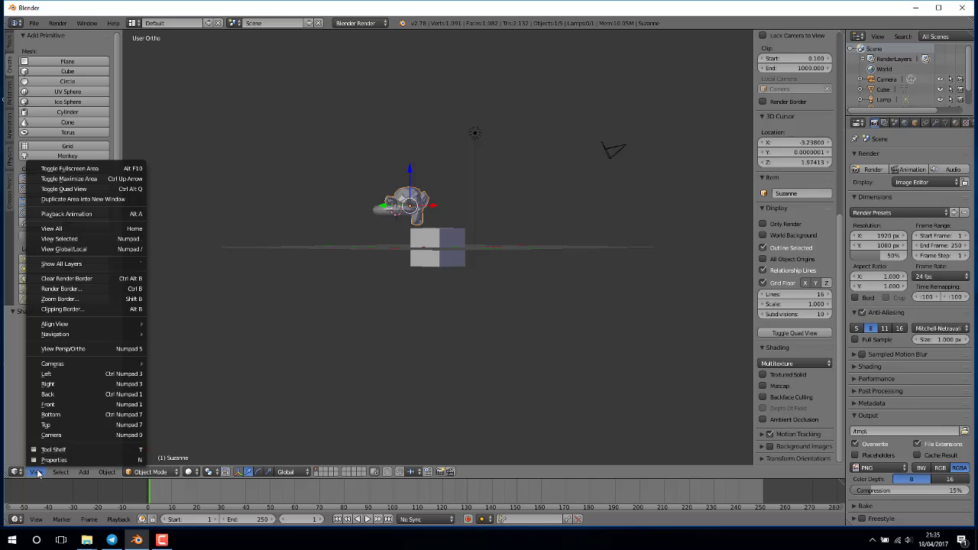
{"action": "left_click", "coordinate": [297, 322]}
{"action": "mouse_move", "coordinate": [443, 231]}
{"action": "middle_mouse_down"}
{"action": "mouse_move", "coordinate": [385, 269]}
{"action": "mouse_move", "coordinate": [405, 244]}
{"action": "middle_mouse_up"}
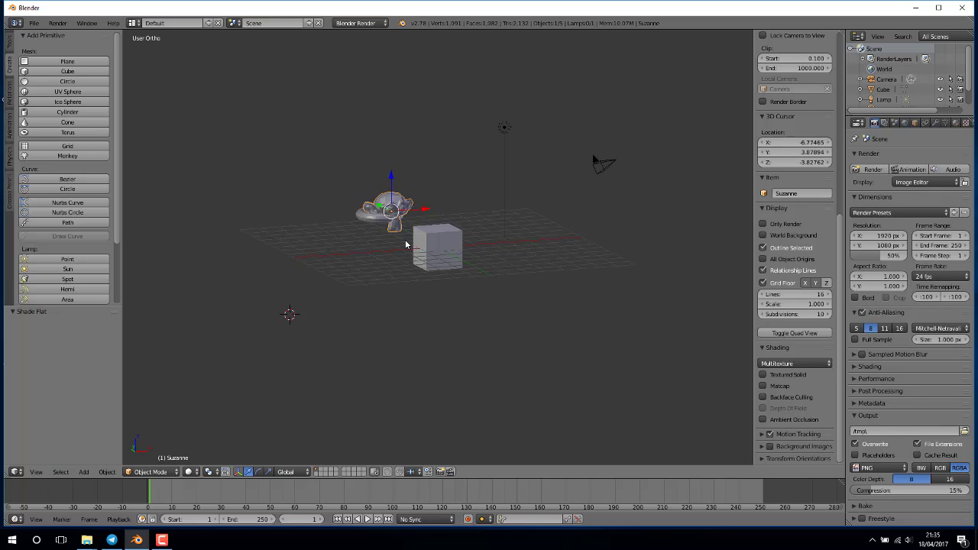
{"action": "left_click", "coordinate": [40, 473]}
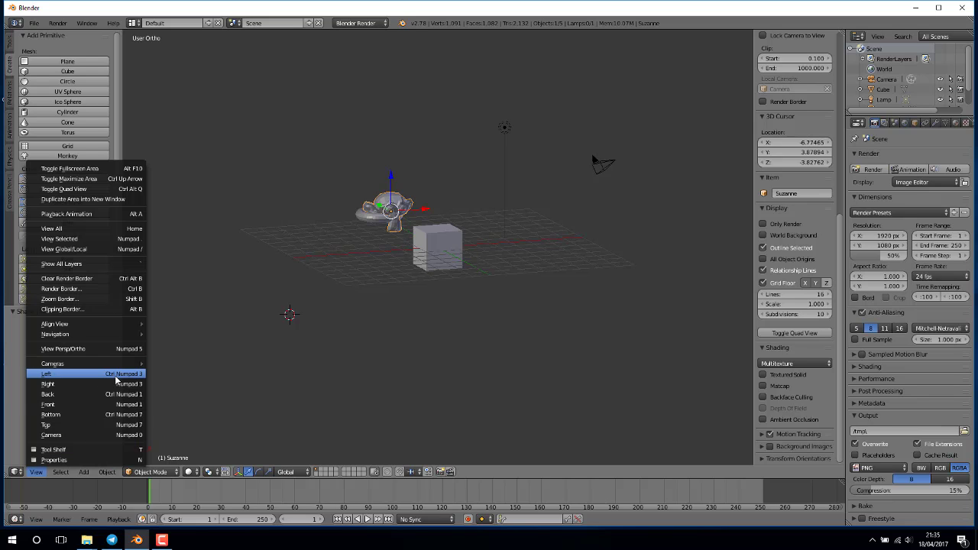
{"action": "left_click", "coordinate": [114, 375]}
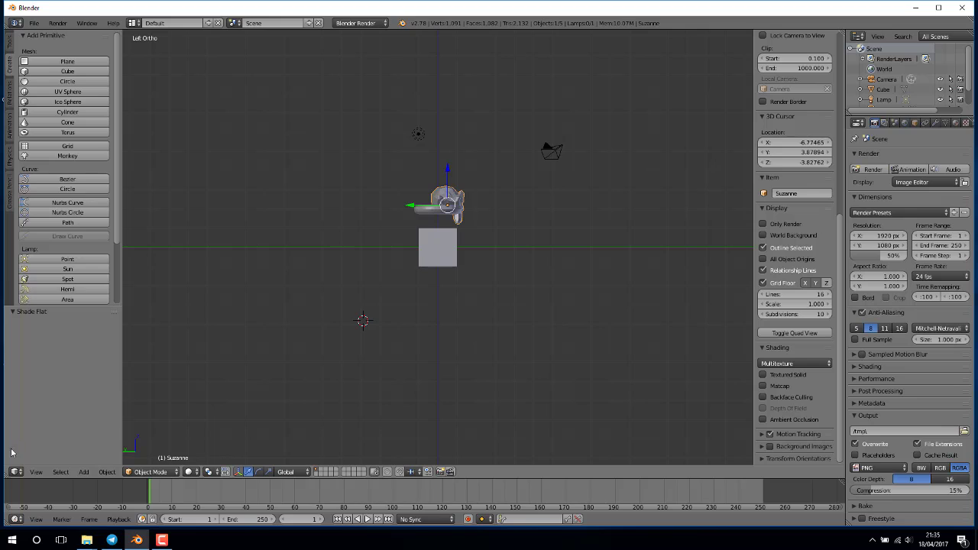
{"action": "left_click", "coordinate": [36, 473]}
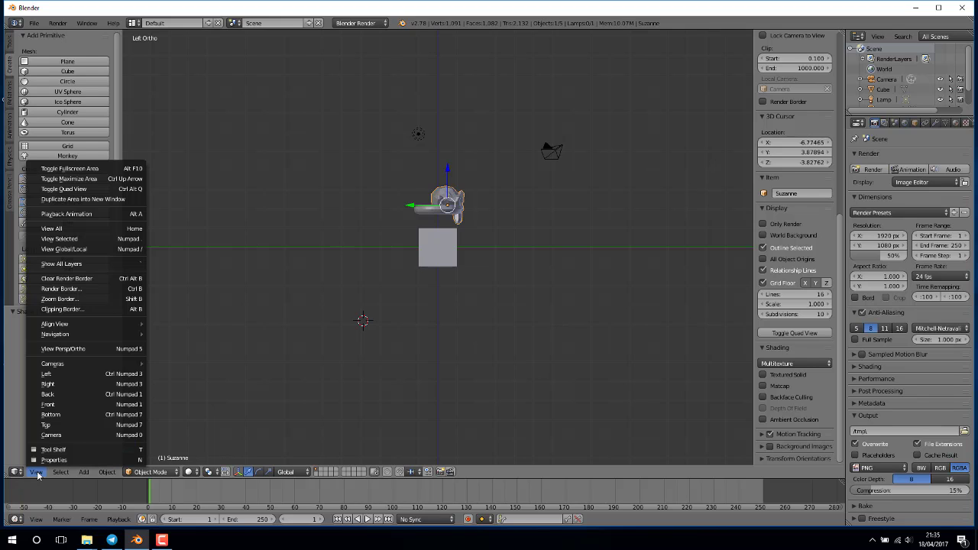
{"action": "left_click", "coordinate": [75, 387]}
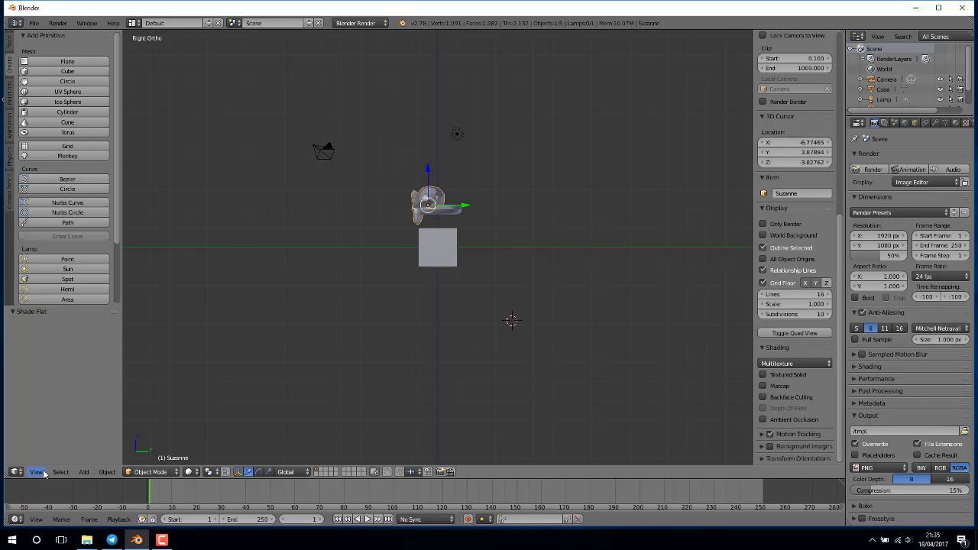
Step: Check Top and Camera views, then orbit an orthographic user view around the cube and Suzanne
{"action": "left_click", "coordinate": [43, 474]}
{"action": "left_click", "coordinate": [67, 423]}
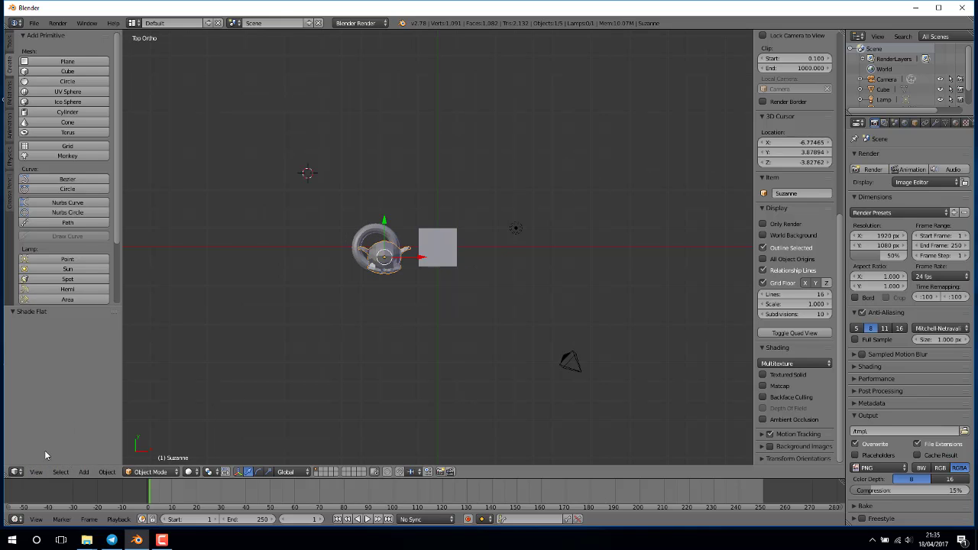
{"action": "left_click", "coordinate": [36, 472]}
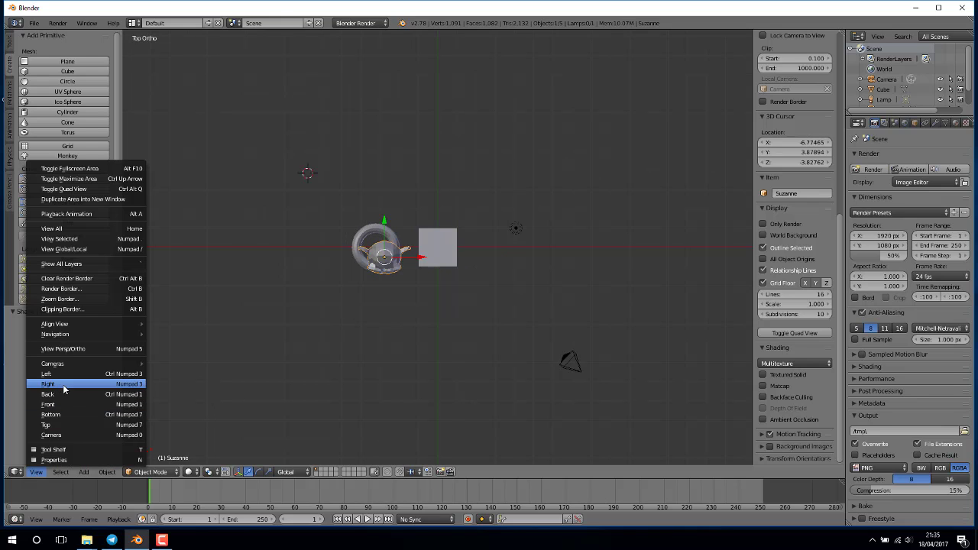
{"action": "left_click", "coordinate": [65, 433]}
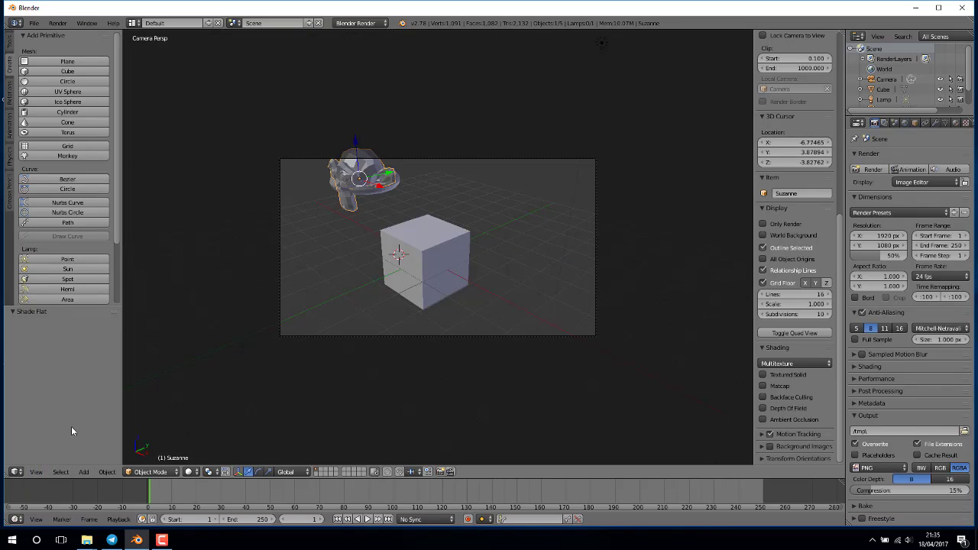
{"action": "left_click", "coordinate": [35, 472]}
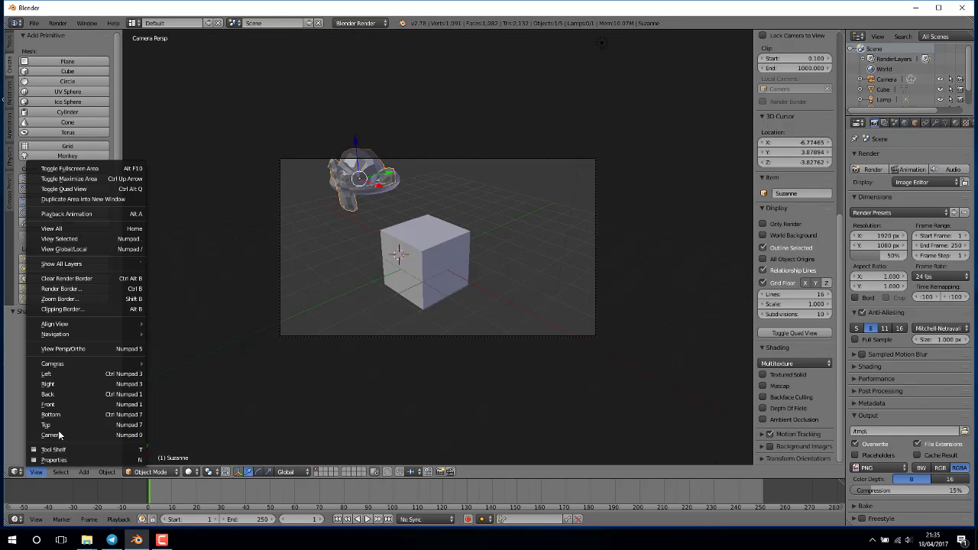
{"action": "left_click", "coordinate": [72, 349]}
{"action": "mouse_move", "coordinate": [438, 264]}
{"action": "middle_mouse_down"}
{"action": "mouse_move", "coordinate": [371, 262]}
{"action": "mouse_move", "coordinate": [351, 232]}
{"action": "mouse_move", "coordinate": [454, 283]}
{"action": "middle_mouse_up"}
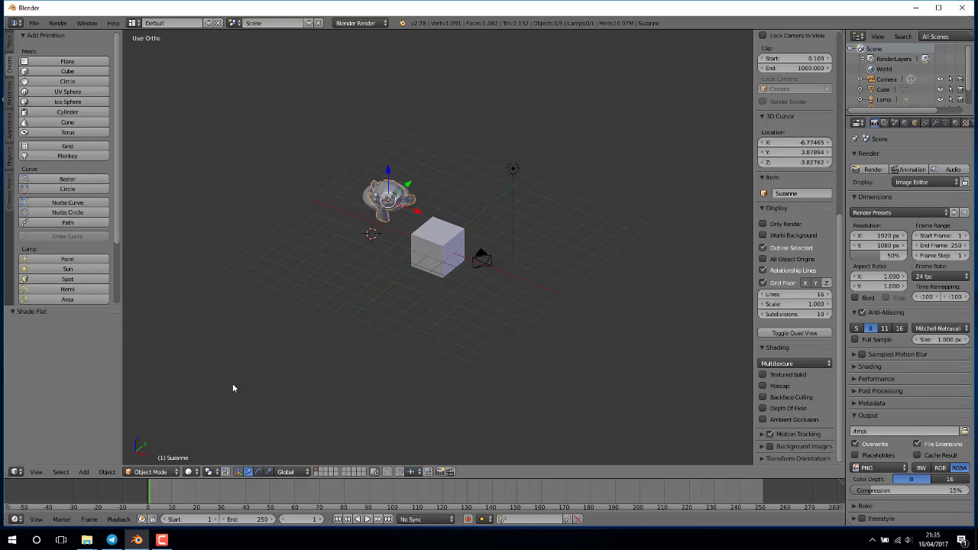
Step: Switch the viewport to perspective and orbit around to view the cube from the front
{"action": "left_click", "coordinate": [43, 472]}
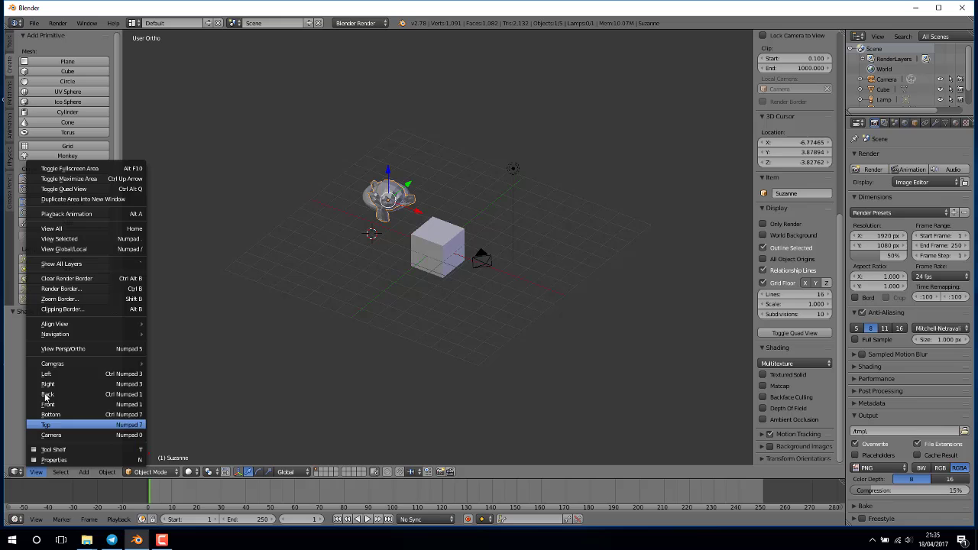
{"action": "left_click", "coordinate": [66, 350]}
{"action": "mouse_move", "coordinate": [427, 252]}
{"action": "middle_mouse_down"}
{"action": "mouse_move", "coordinate": [475, 225]}
{"action": "mouse_move", "coordinate": [456, 242]}
{"action": "middle_mouse_up"}
{"action": "mouse_move", "coordinate": [400, 261]}
{"action": "middle_mouse_down"}
{"action": "mouse_move", "coordinate": [479, 232]}
{"action": "mouse_move", "coordinate": [436, 288]}
{"action": "mouse_move", "coordinate": [454, 258]}
{"action": "mouse_move", "coordinate": [382, 265]}
{"action": "mouse_move", "coordinate": [476, 270]}
{"action": "mouse_move", "coordinate": [438, 259]}
{"action": "middle_mouse_up"}
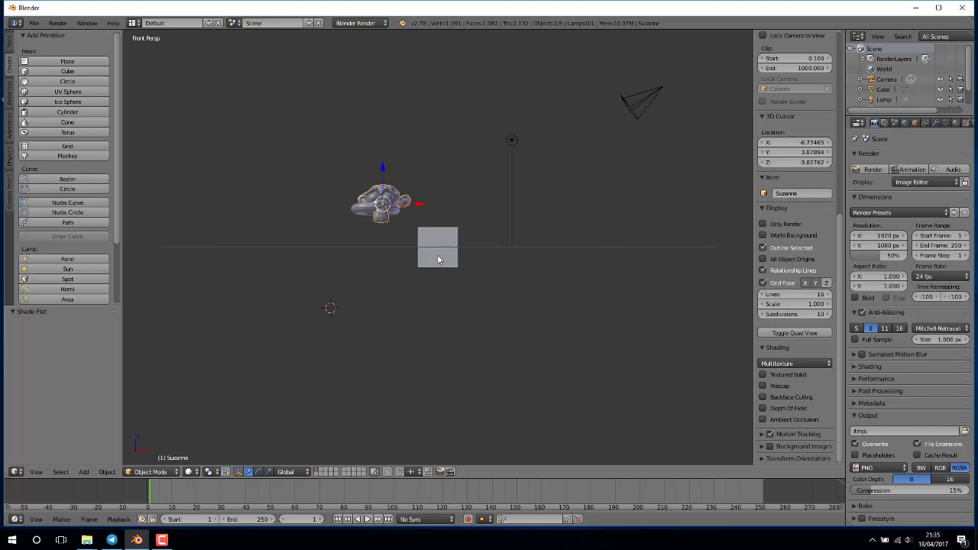
Step: Switch to orthographic, snap to the exact front view, then to top view and tilt it
{"action": "left_click", "coordinate": [38, 473]}
{"action": "left_click", "coordinate": [67, 350]}
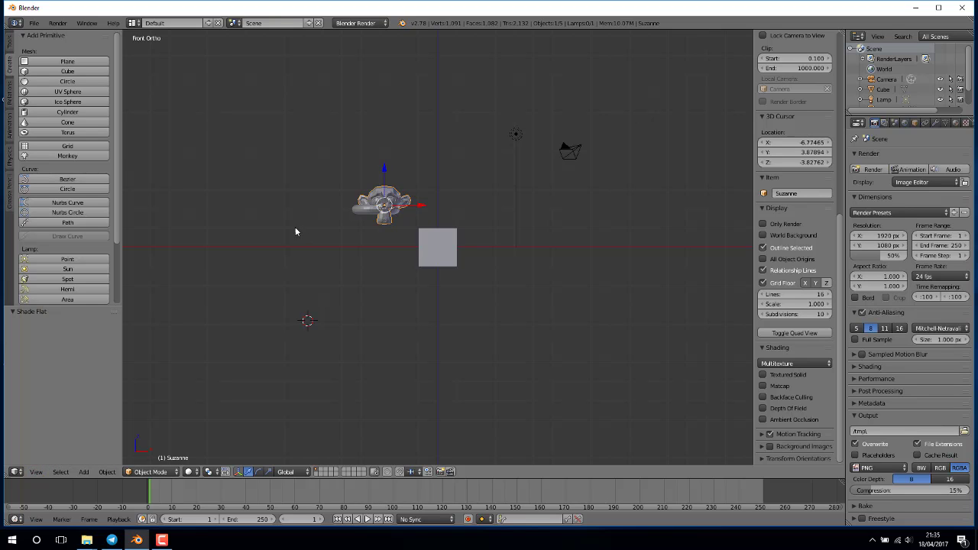
{"action": "mouse_move", "coordinate": [475, 217]}
{"action": "middle_mouse_down"}
{"action": "mouse_move", "coordinate": [474, 235]}
{"action": "mouse_move", "coordinate": [511, 249]}
{"action": "mouse_move", "coordinate": [436, 258]}
{"action": "mouse_move", "coordinate": [425, 220]}
{"action": "mouse_move", "coordinate": [448, 277]}
{"action": "middle_mouse_up"}
{"action": "key", "text": "KP_1"}
{"action": "key", "text": "KP_7"}
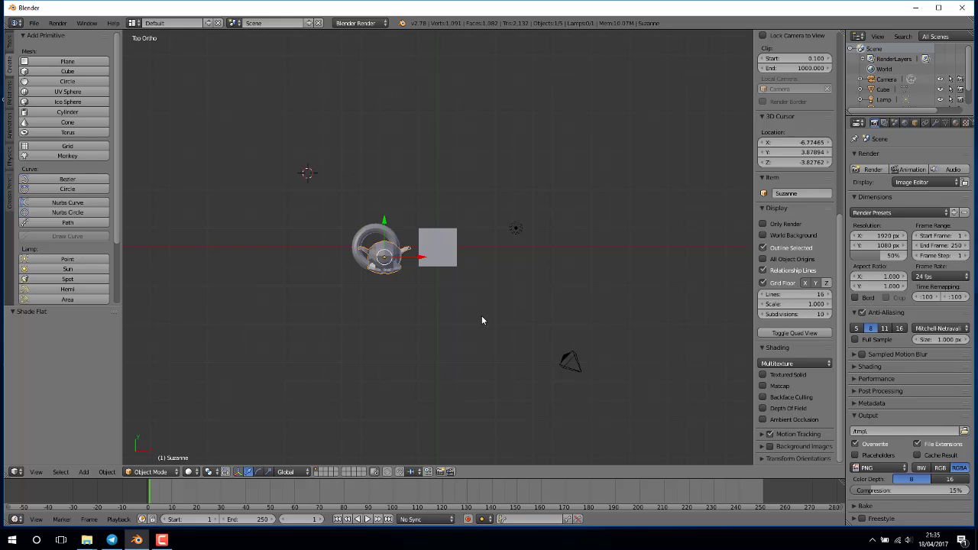
{"action": "mouse_move", "coordinate": [482, 321]}
{"action": "middle_mouse_down"}
{"action": "mouse_move", "coordinate": [371, 267]}
{"action": "mouse_move", "coordinate": [374, 225]}
{"action": "mouse_move", "coordinate": [299, 200]}
{"action": "mouse_move", "coordinate": [257, 211]}
{"action": "mouse_move", "coordinate": [301, 132]}
{"action": "mouse_move", "coordinate": [246, 109]}
{"action": "mouse_move", "coordinate": [382, 205]}
{"action": "mouse_move", "coordinate": [444, 276]}
{"action": "mouse_move", "coordinate": [475, 236]}
{"action": "middle_mouse_up"}
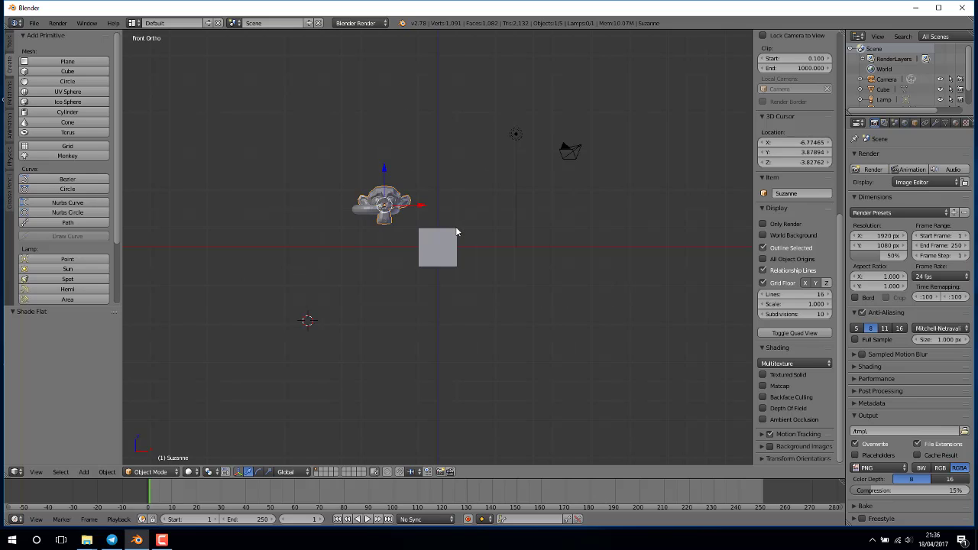
Step: Dismiss the Select menu and place the 3D cursor left of Suzanne at X -6.46380, Z 1.47327
{"action": "left_click", "coordinate": [43, 472]}
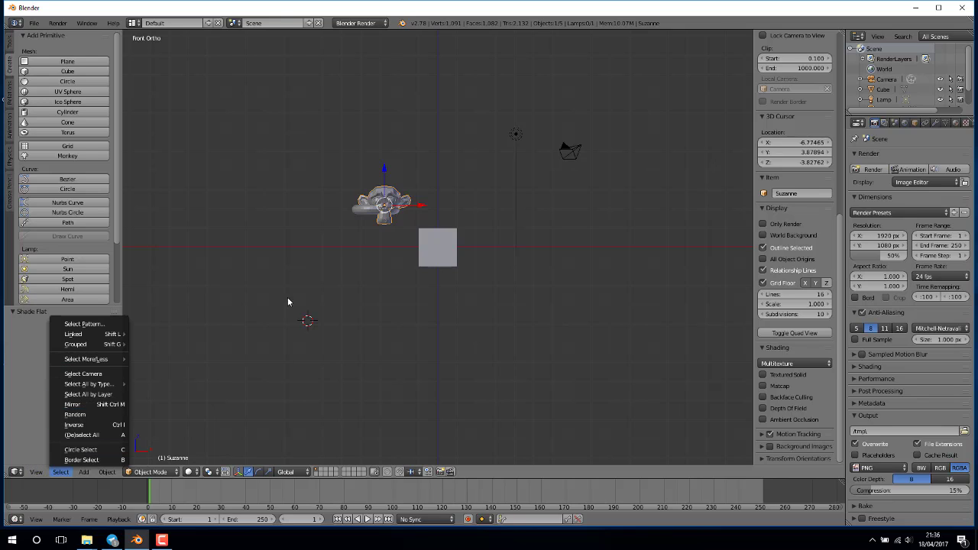
{"action": "left_click", "coordinate": [314, 220]}
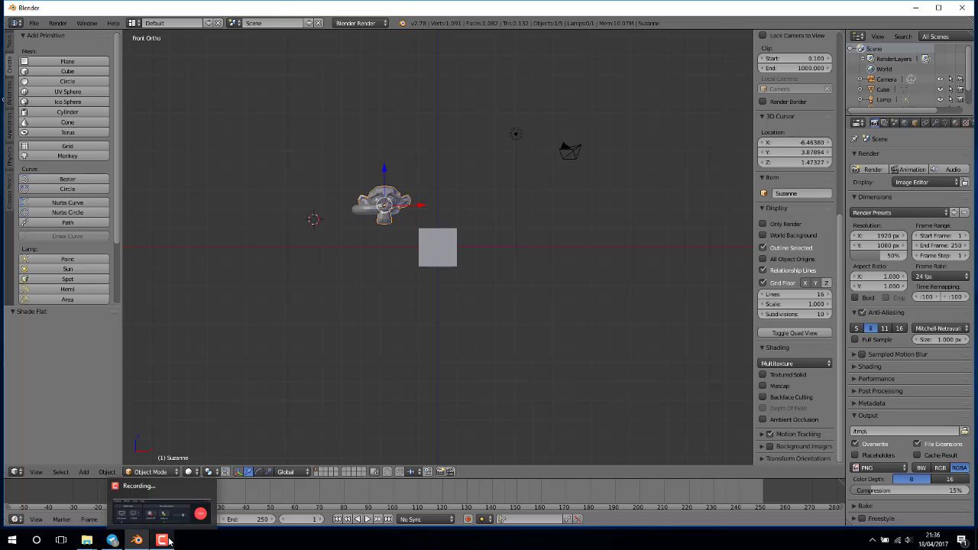
{"action": "left_click", "coordinate": [163, 540]}
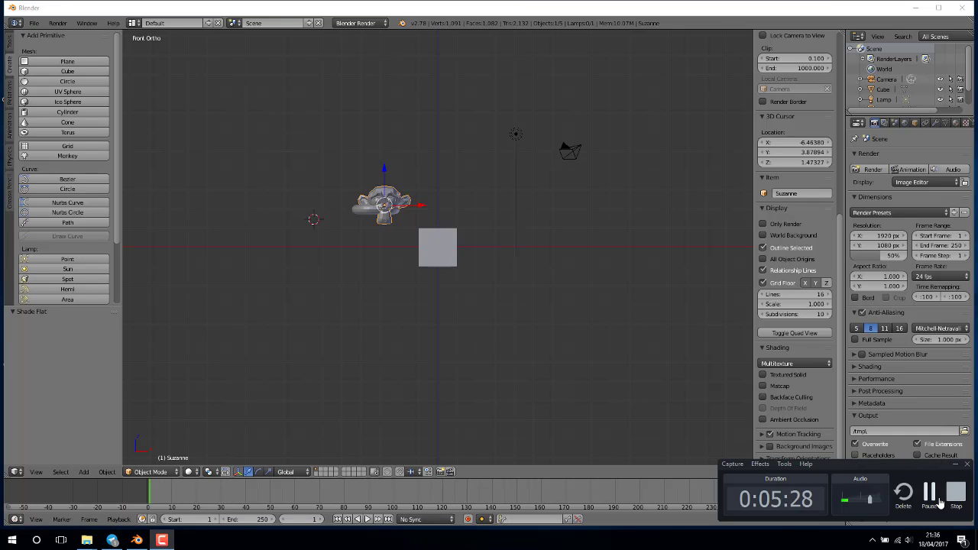